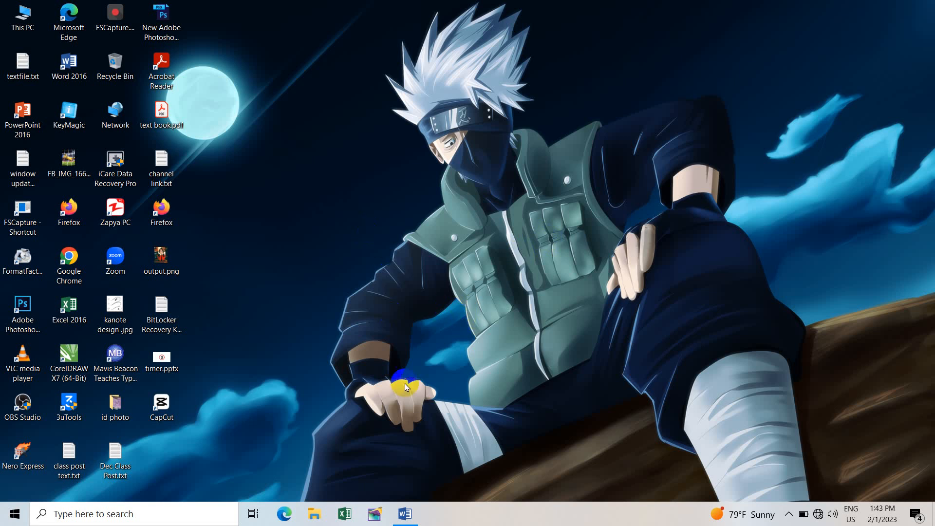
Step: Restore cv form2.docx and scroll through the finished CV and back to the top
left_click(406, 514)
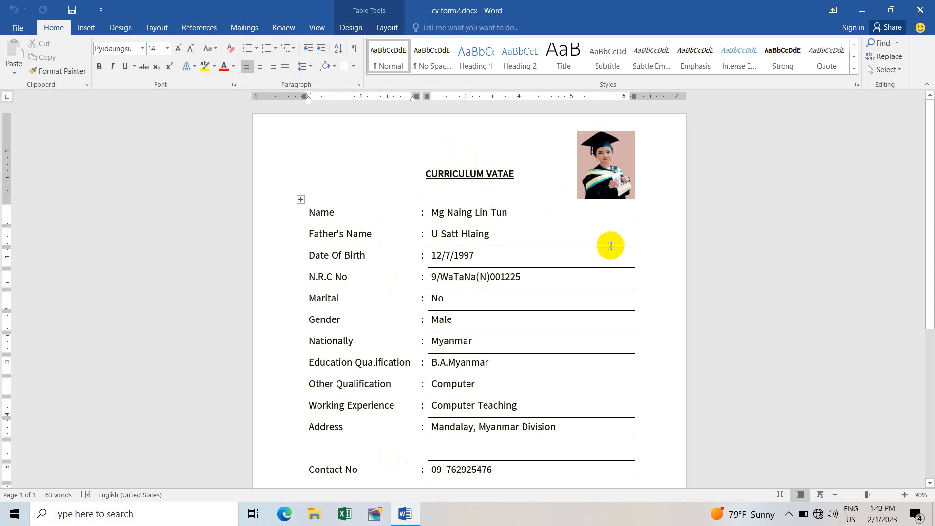
scroll(497, 244, "down", 2)
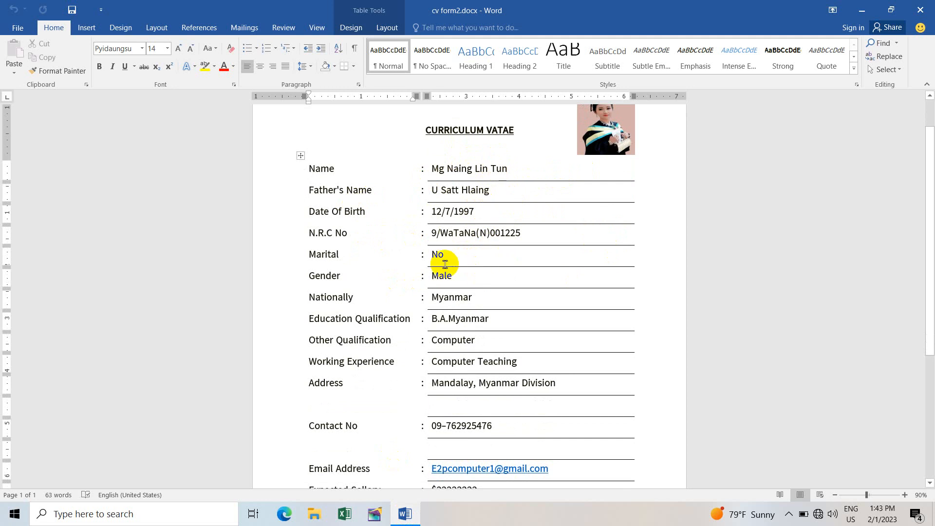
scroll(448, 299, "down", 3)
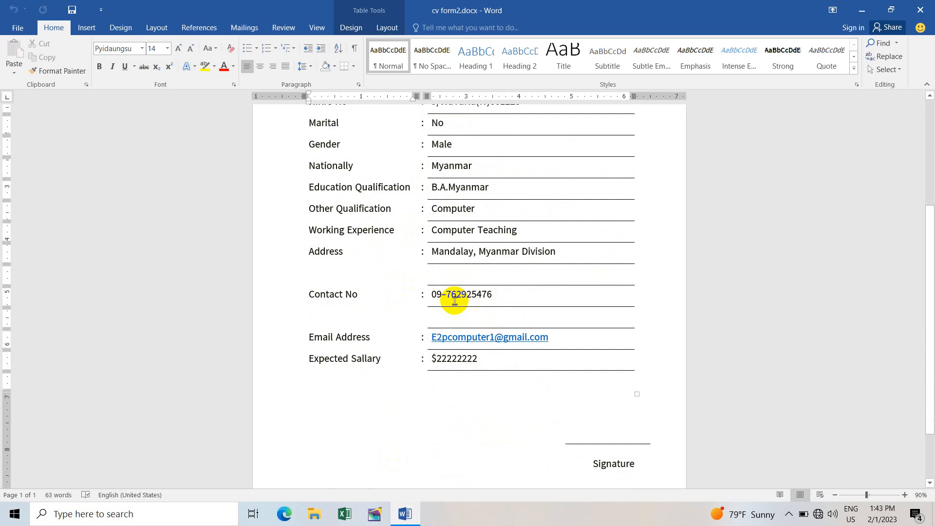
scroll(452, 297, "up", 2)
scroll(453, 299, "up", 2)
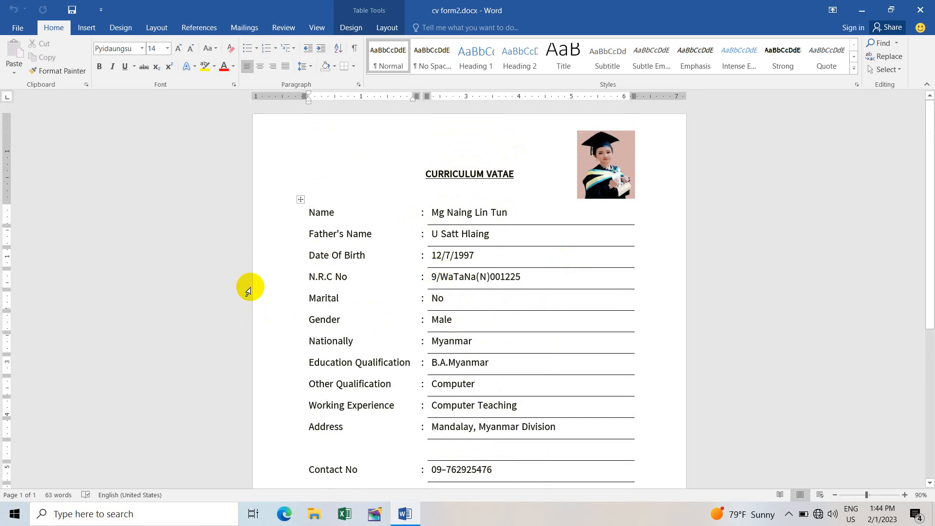
Step: Create a new blank document, Document1, from File > New
left_click(28, 36)
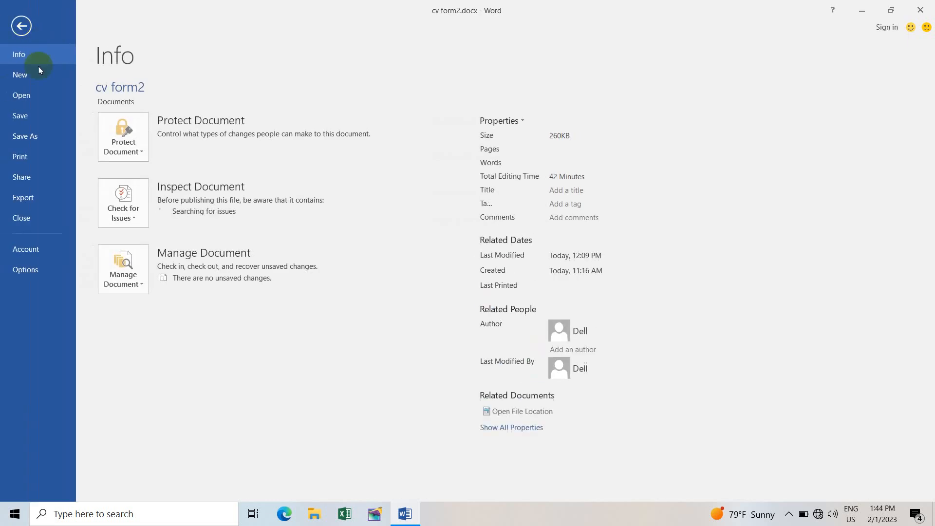
left_click(44, 79)
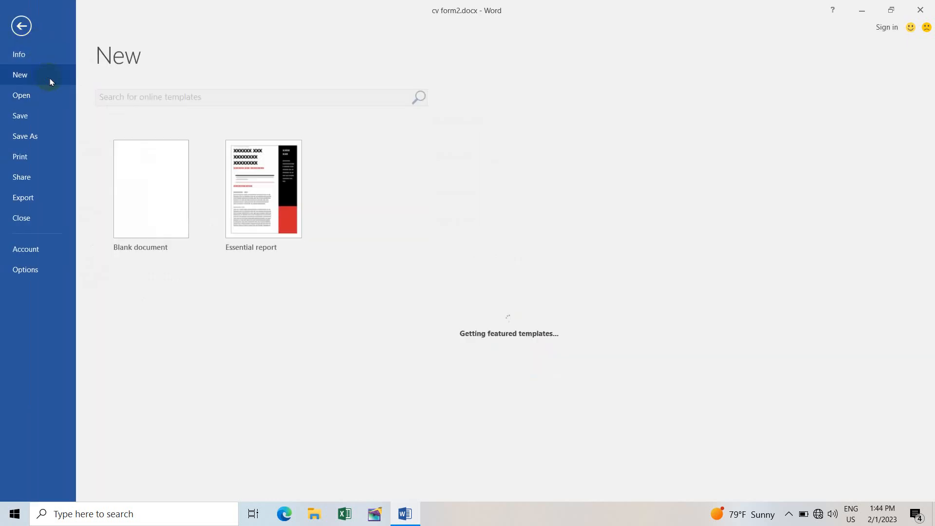
left_click(162, 191)
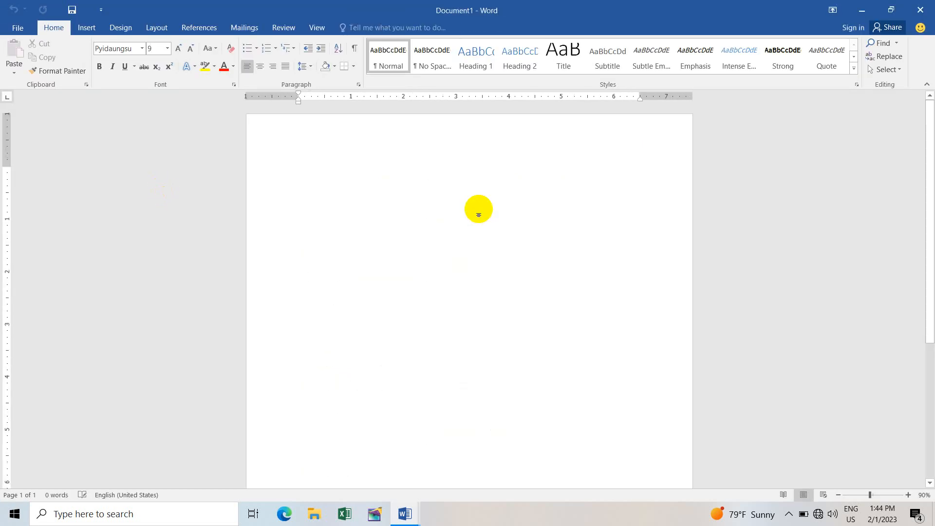
scroll(427, 212, "down", 5)
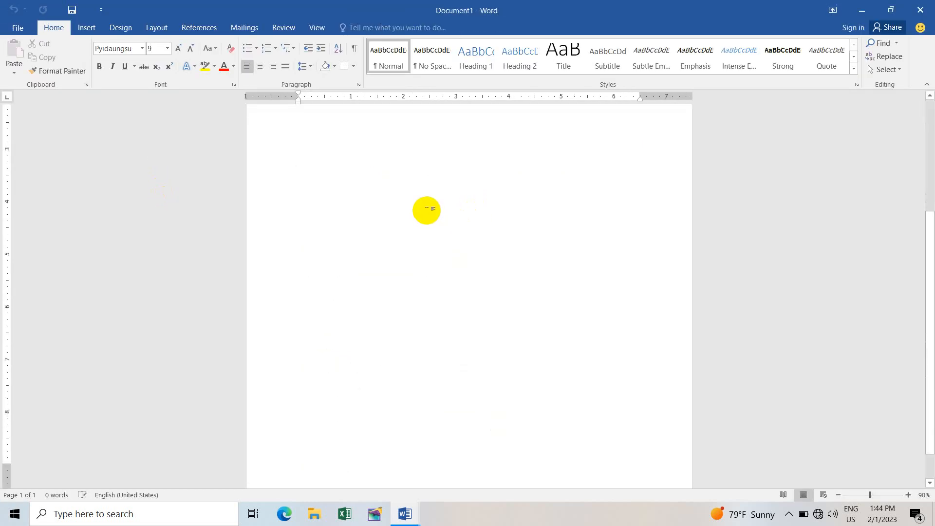
scroll(427, 209, "up", 5)
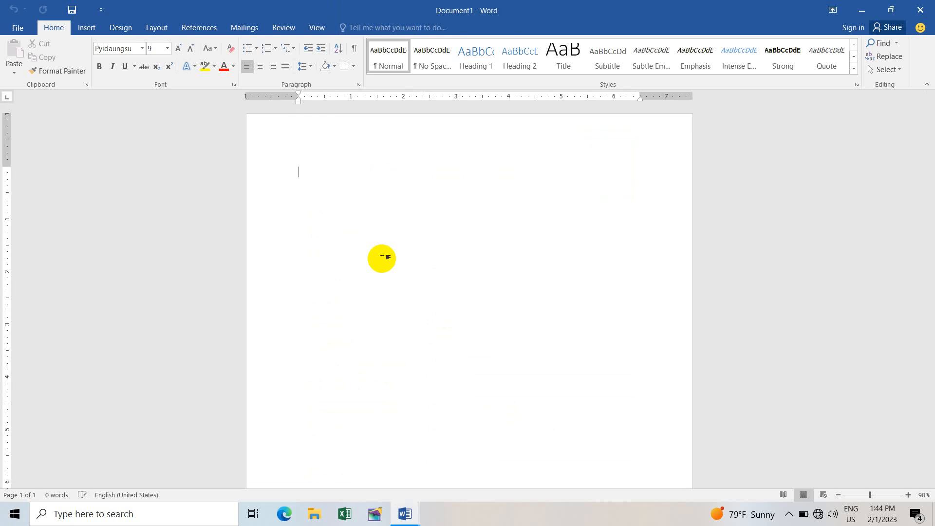
Step: Set the page size to A4 and apply the Normal 1-inch margins
left_click(162, 29)
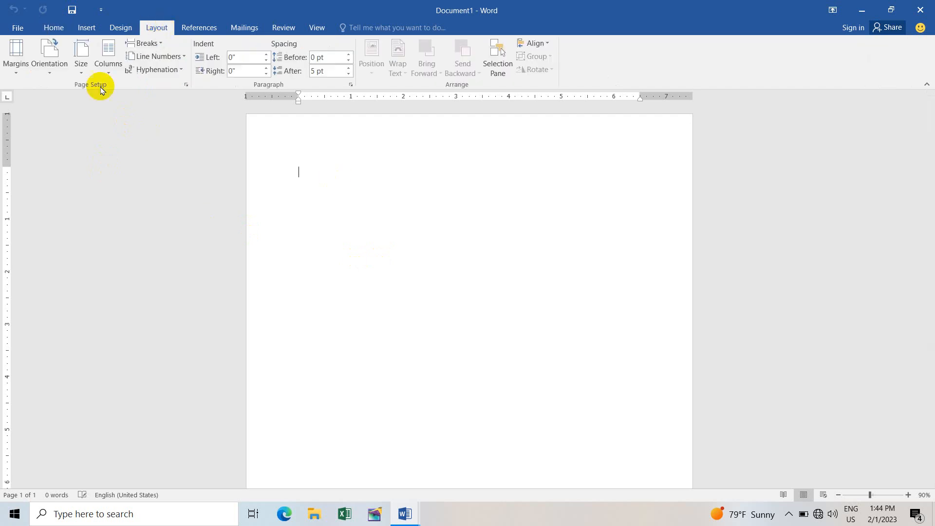
left_click(83, 64)
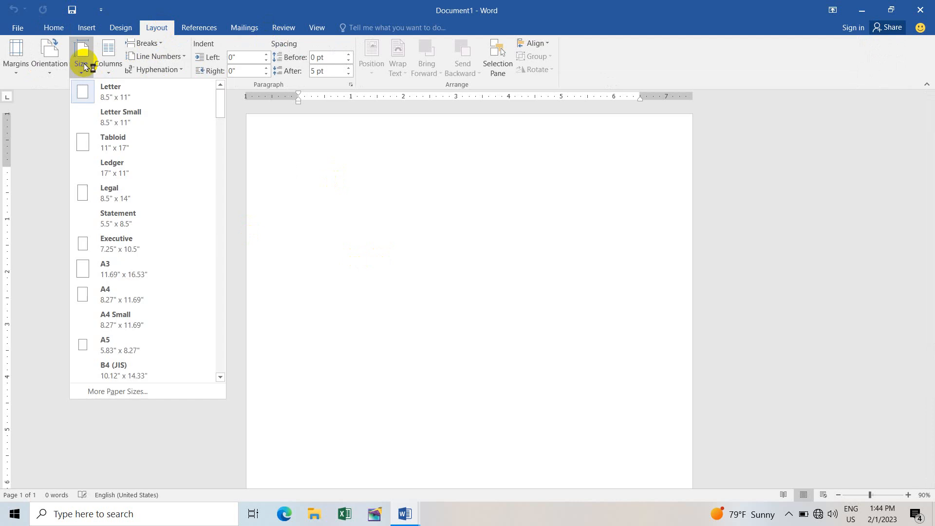
left_click(120, 297)
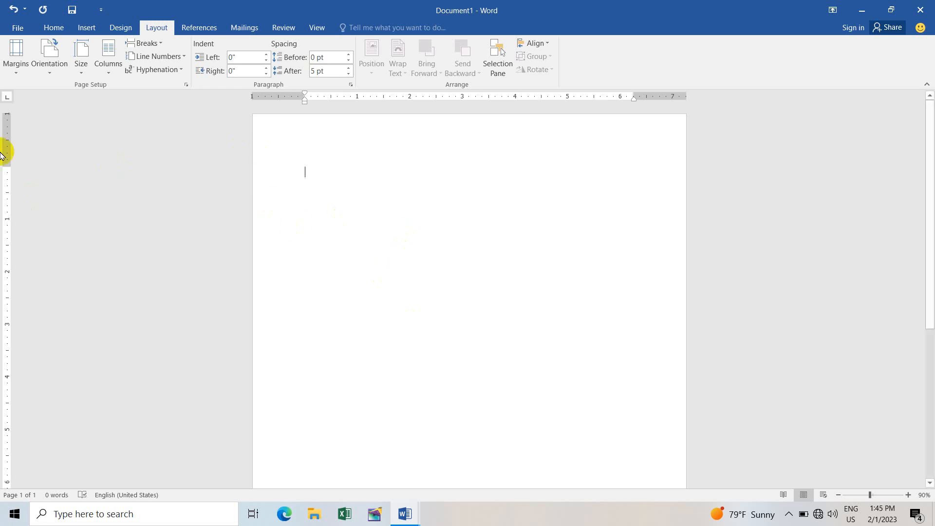
left_click(16, 63)
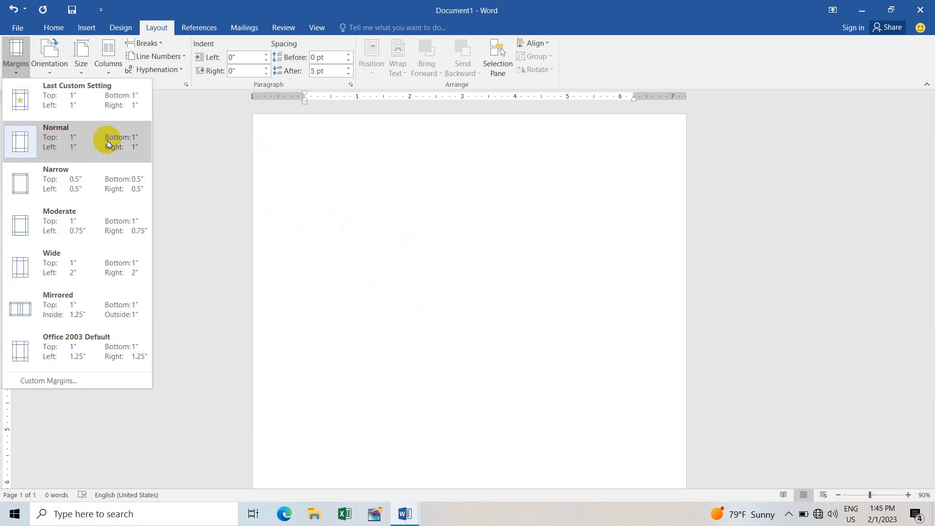
left_click(85, 145)
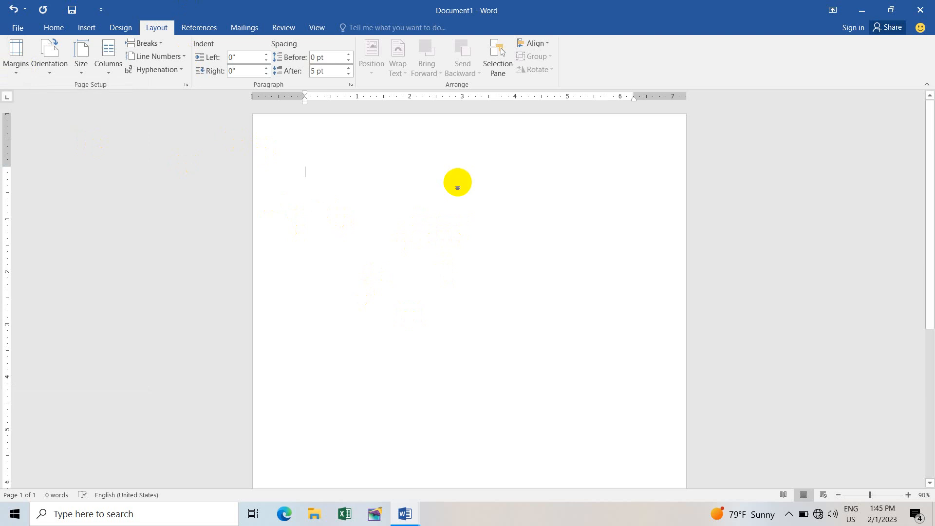
Step: Check the reference CV, then type the title 'CURRICULUM VATAE' in Document1
mouse_move(410, 510)
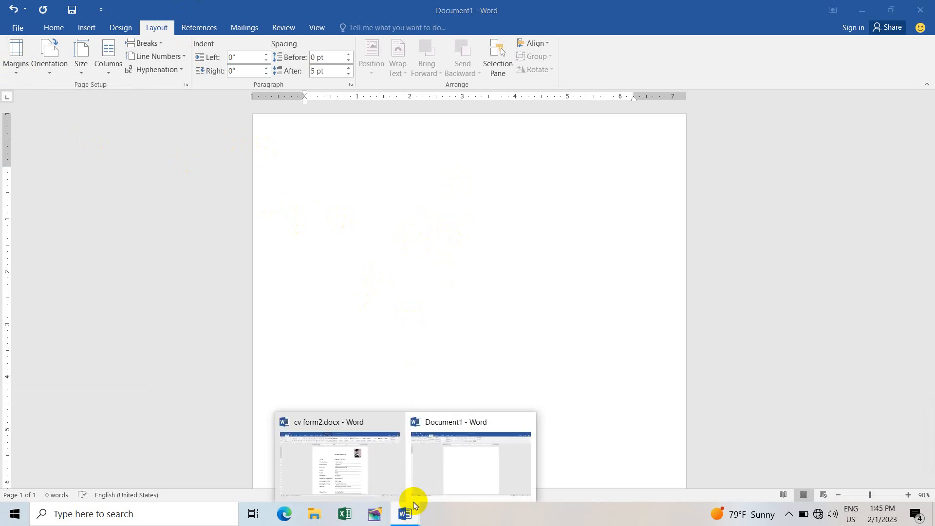
left_click(359, 461)
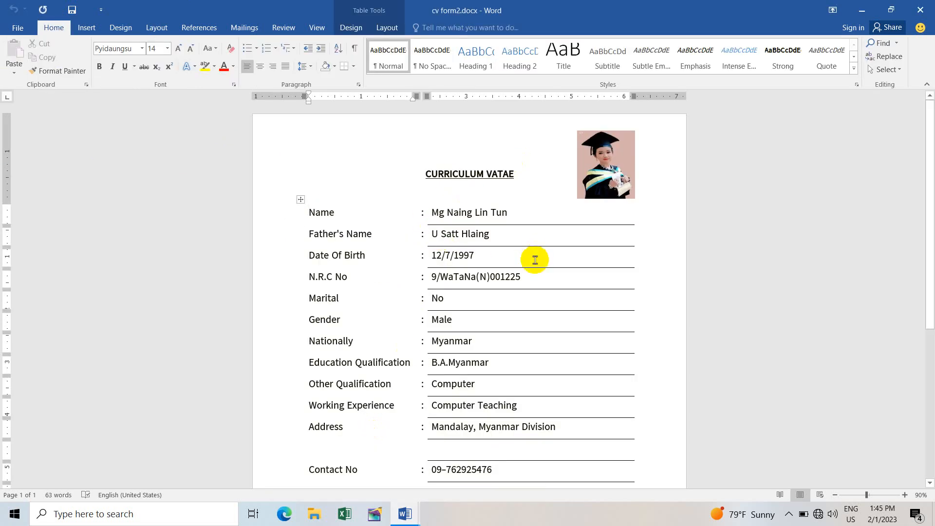
mouse_move(405, 512)
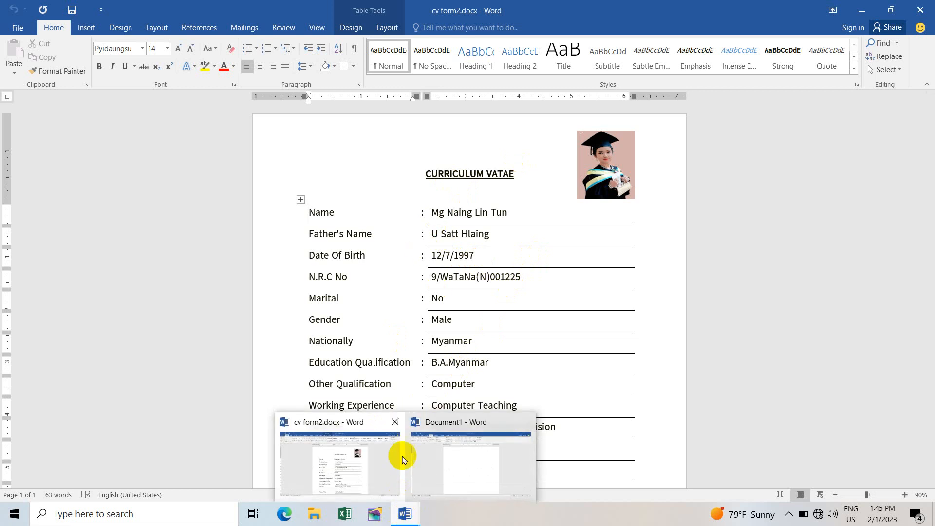
left_click(451, 482)
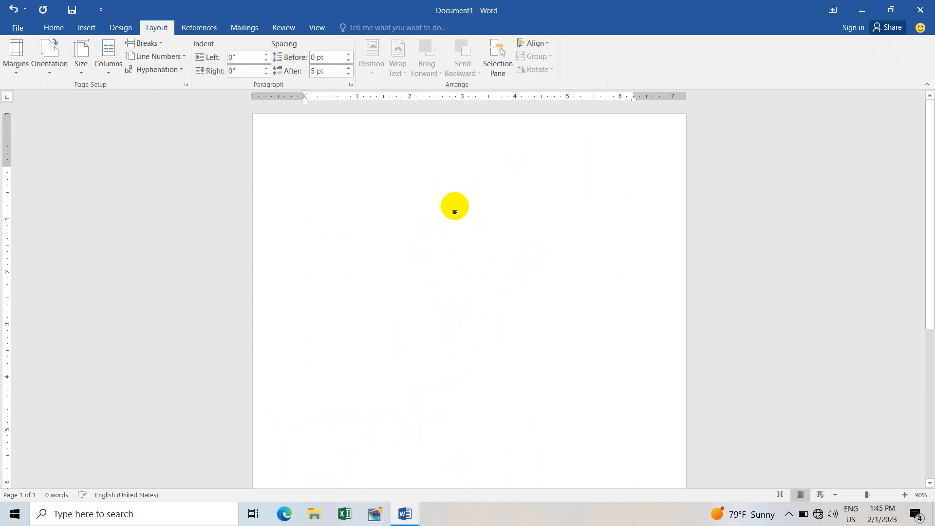
type("cu")
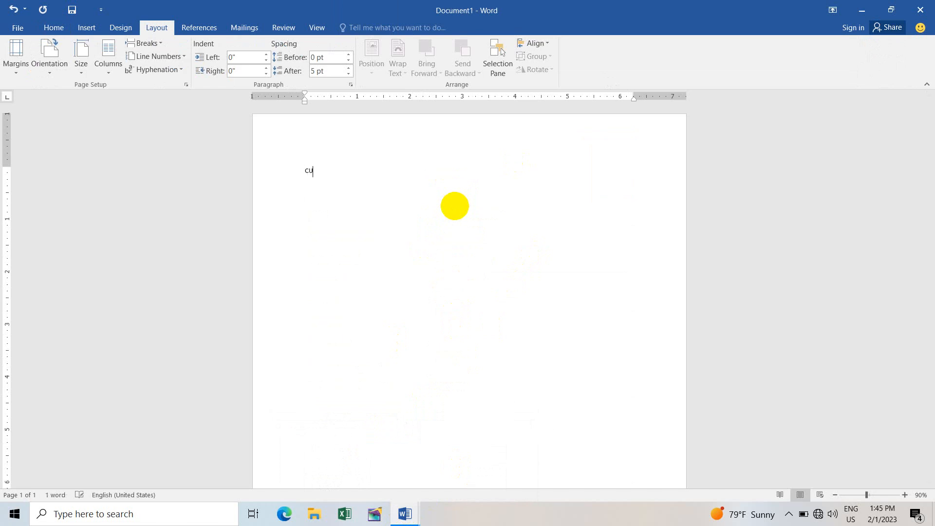
type("RRICULUM VATE")
key("BackSpace")
type("AE")
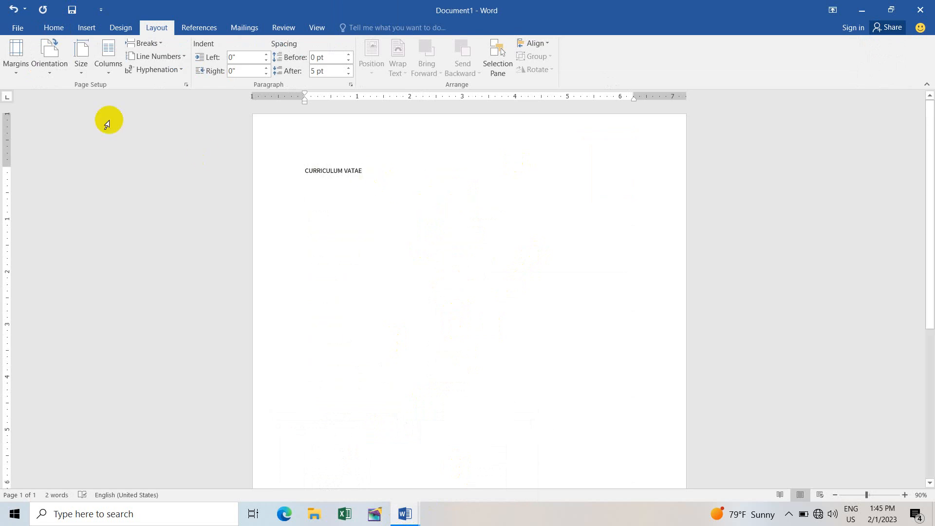
Step: Make the title centred, 14 pt, bold and underlined
left_click(67, 28)
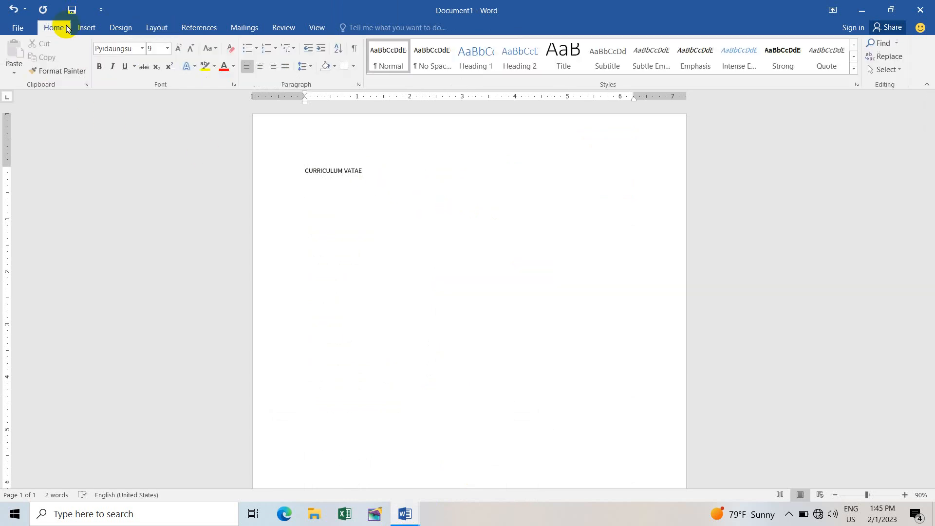
left_click(260, 65)
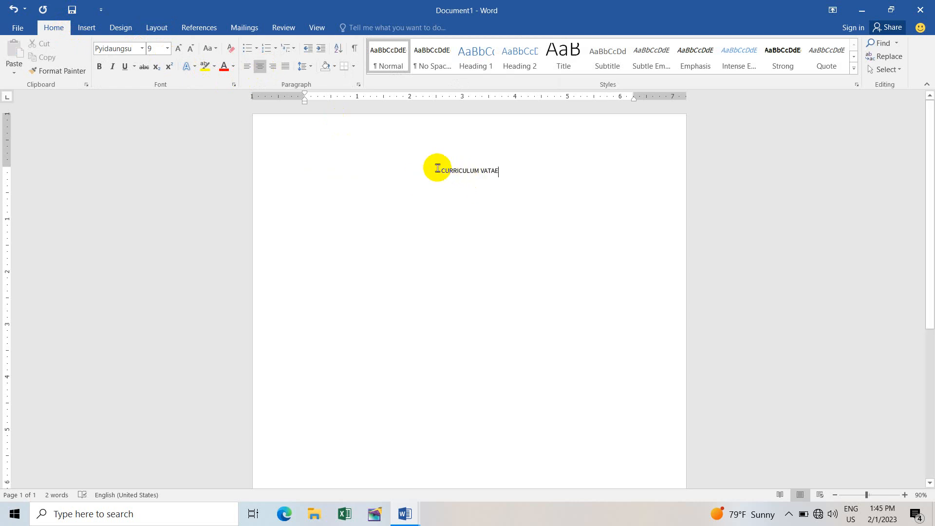
left_click_drag(474, 170, 502, 170)
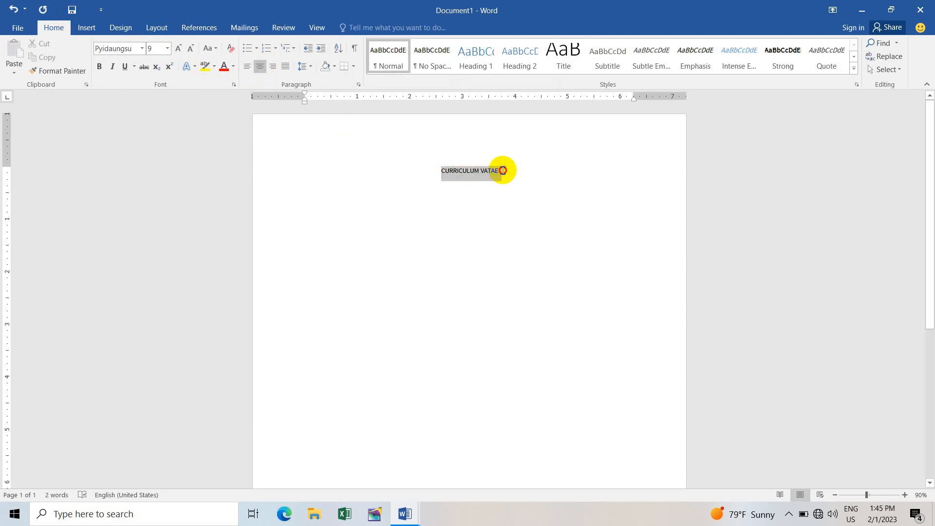
left_click(178, 49)
left_click(179, 49)
left_click(178, 49)
left_click(178, 49)
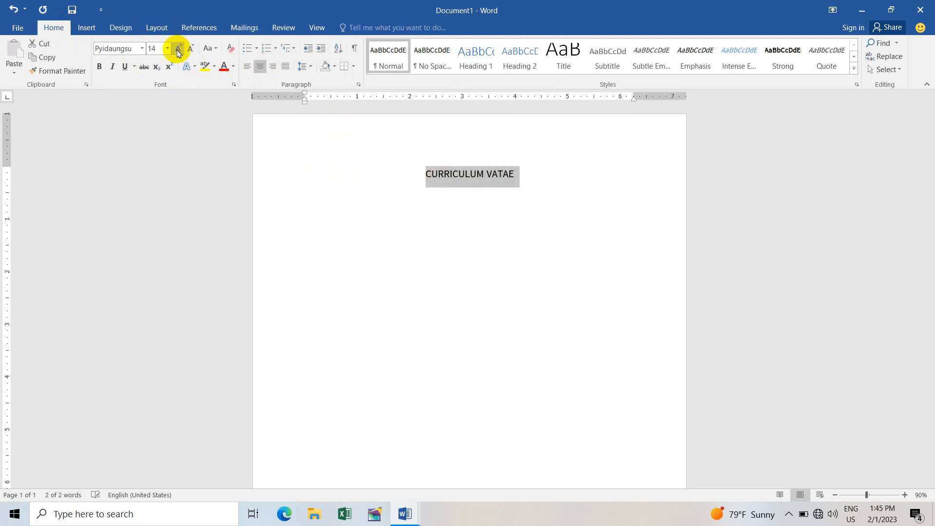
left_click(99, 71)
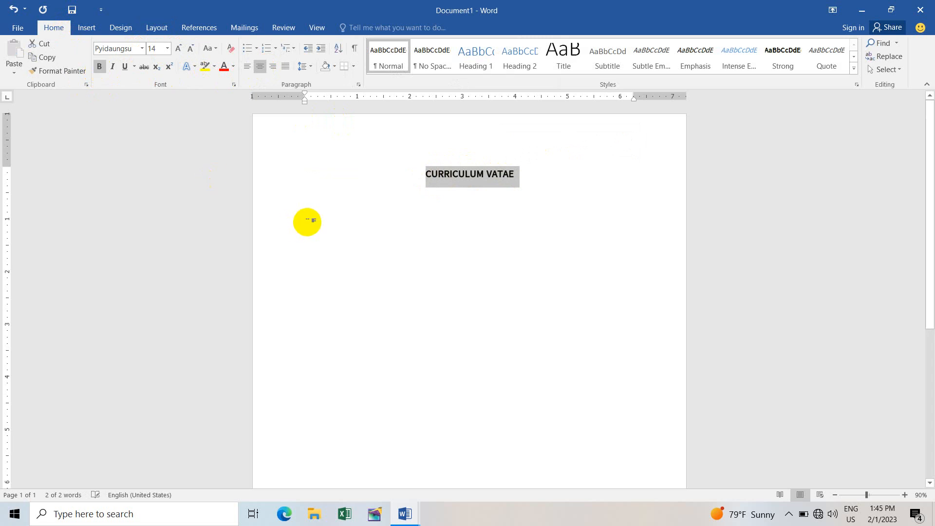
left_click(125, 67)
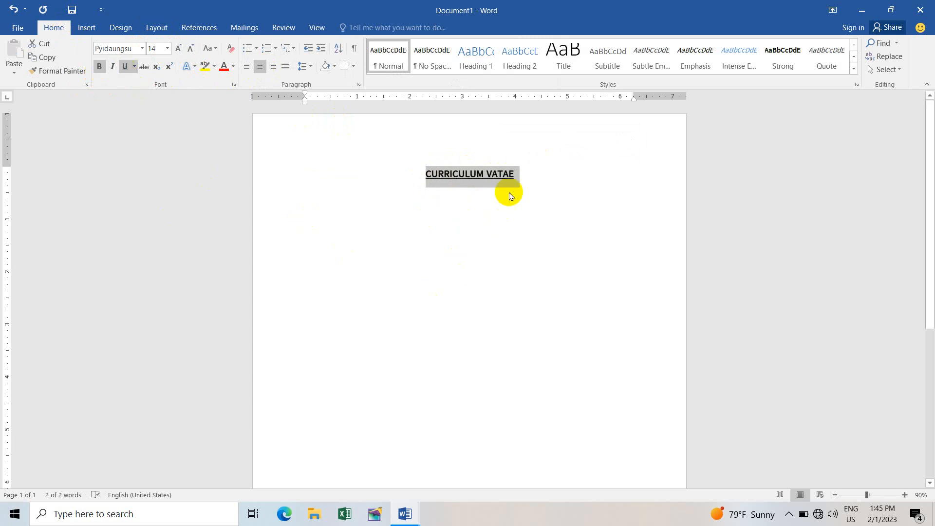
left_click(520, 171)
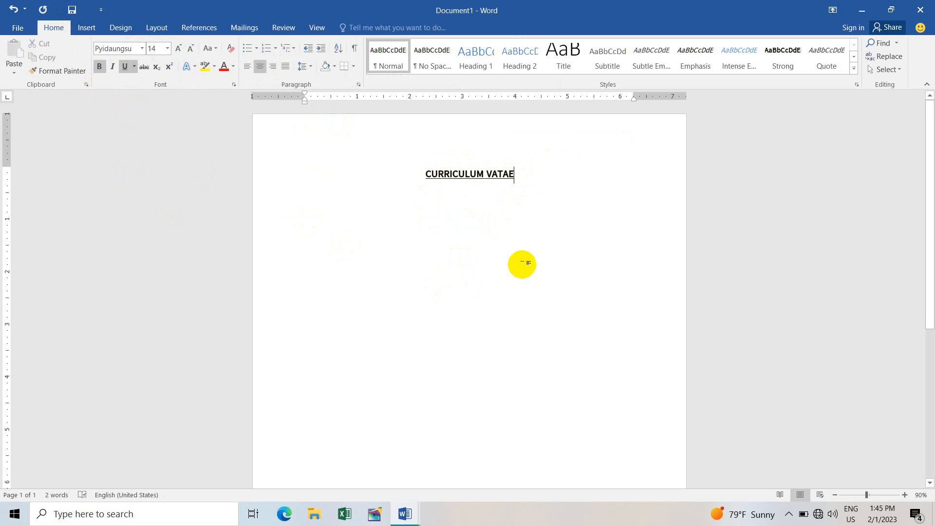
Step: Start a new line below the title in plain, left-aligned text without bold or underline
key("Return")
key("Return")
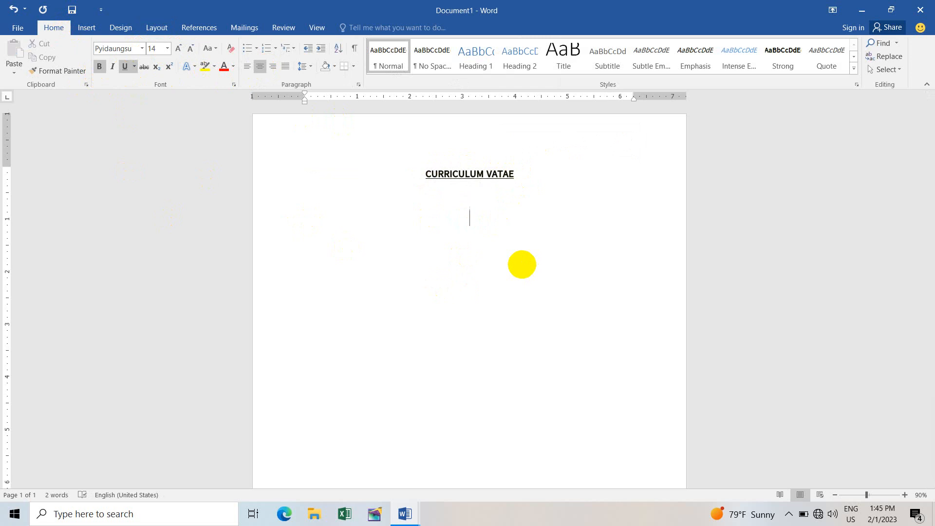
left_click(98, 66)
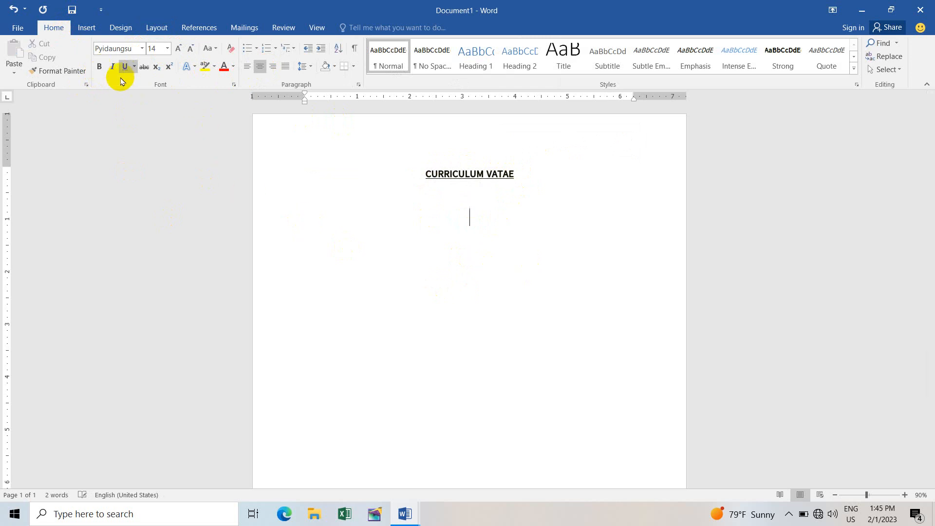
left_click(125, 66)
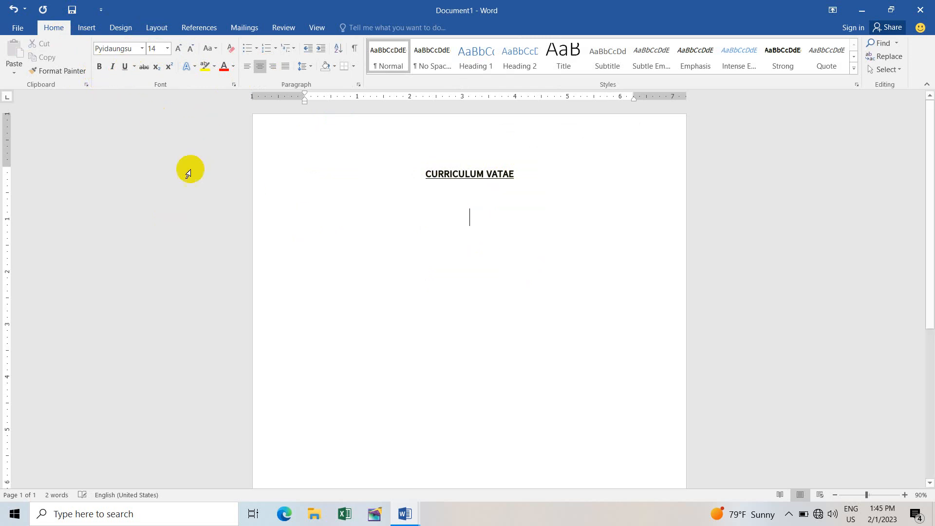
left_click(248, 71)
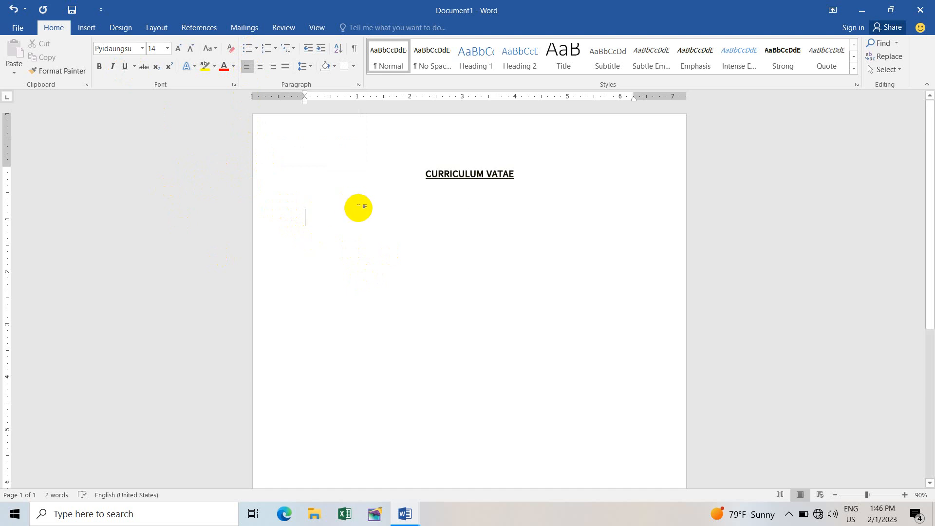
Step: After checking the reference CV, insert a three-column, two-row table below the title
mouse_move(404, 511)
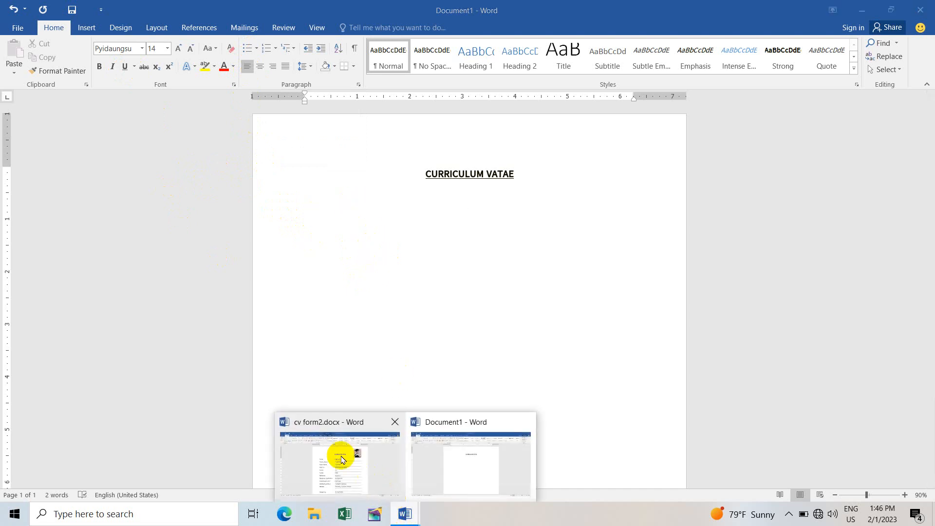
left_click(341, 460)
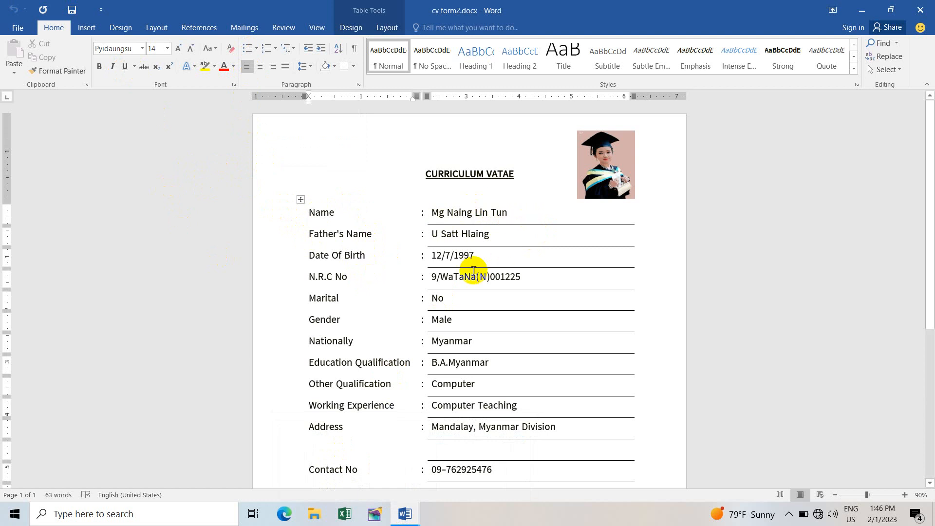
mouse_move(405, 511)
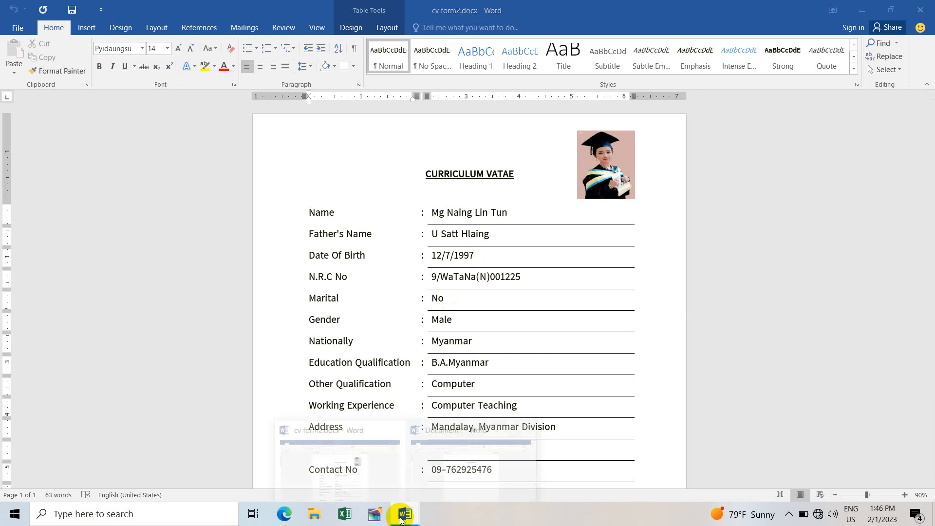
left_click(451, 467)
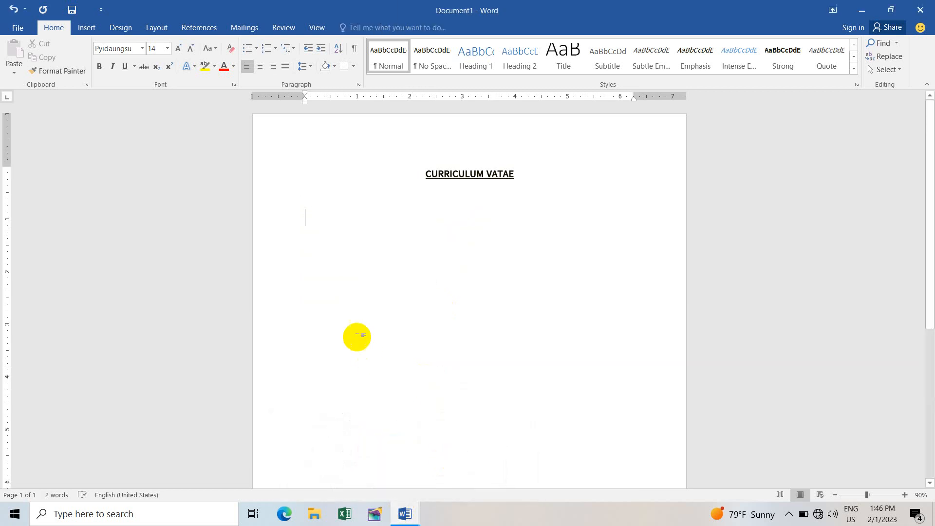
left_click(86, 27)
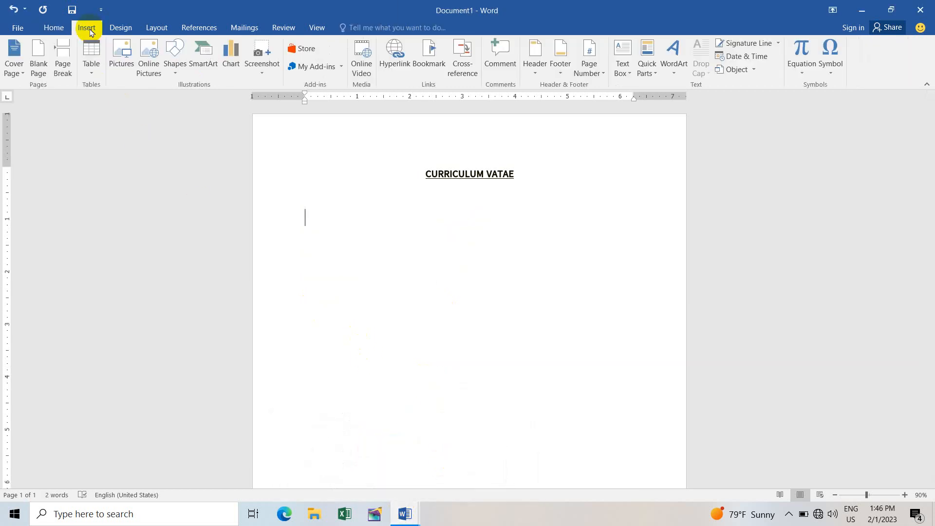
left_click(91, 57)
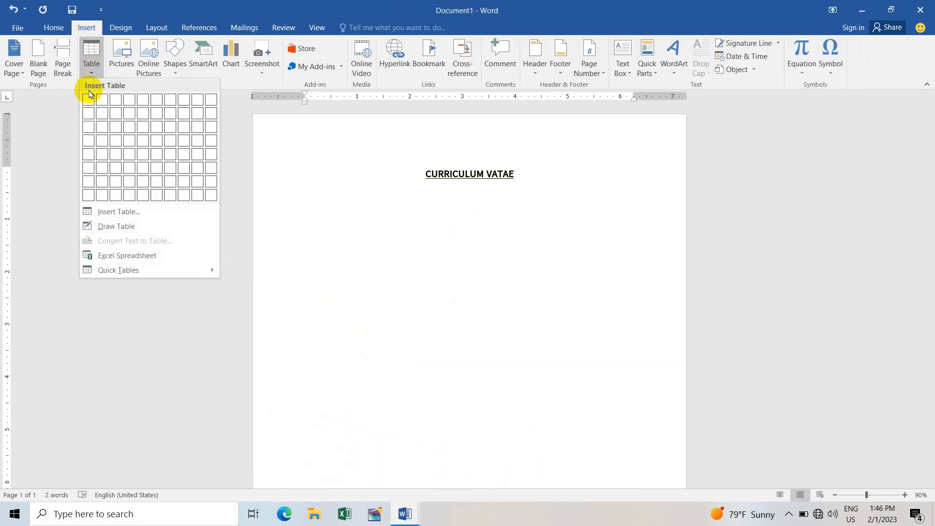
left_click(117, 113)
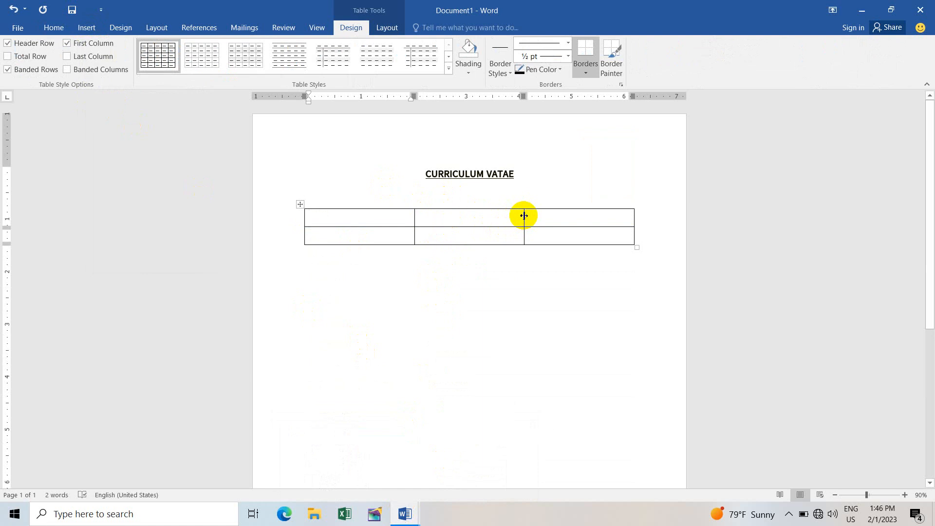
Step: Narrow the table's middle column to a thin gap, leaving a wide right column
left_click_drag(522, 215, 519, 214)
left_click_drag(504, 217, 423, 216)
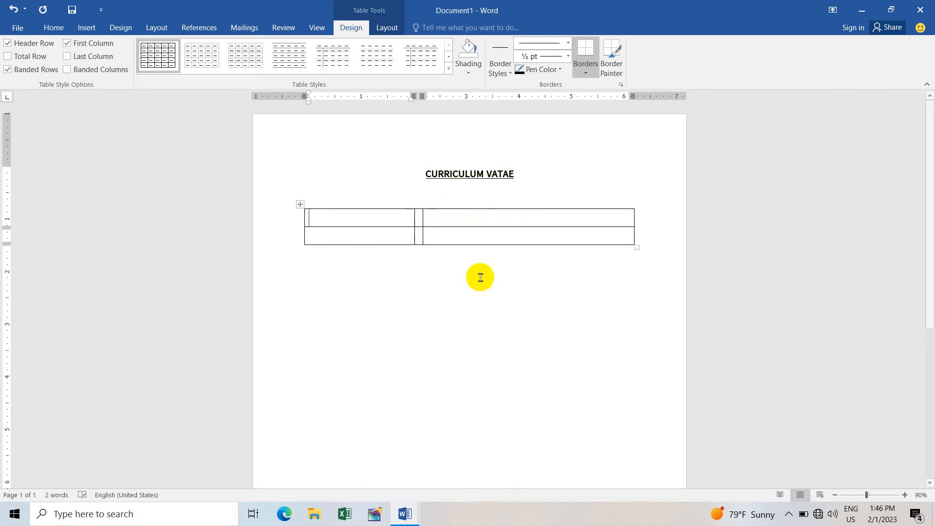
left_click(337, 214)
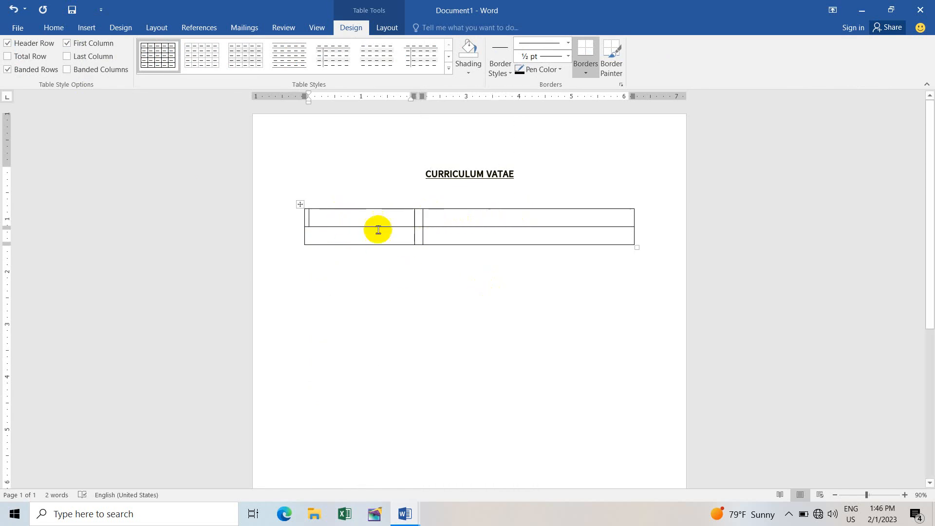
left_click(419, 214)
left_click(454, 221)
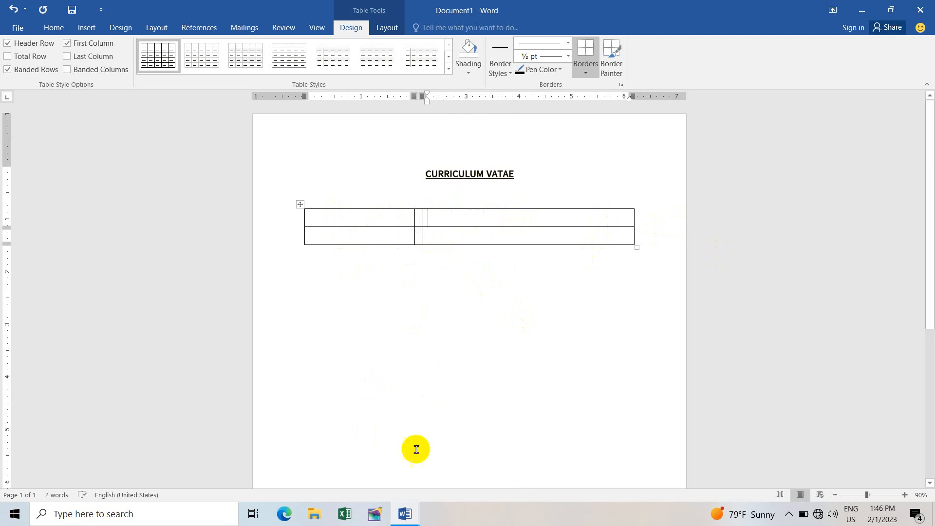
Step: Compare with the finished CV, then select both cells of the table's left column
mouse_move(403, 517)
left_click(341, 440)
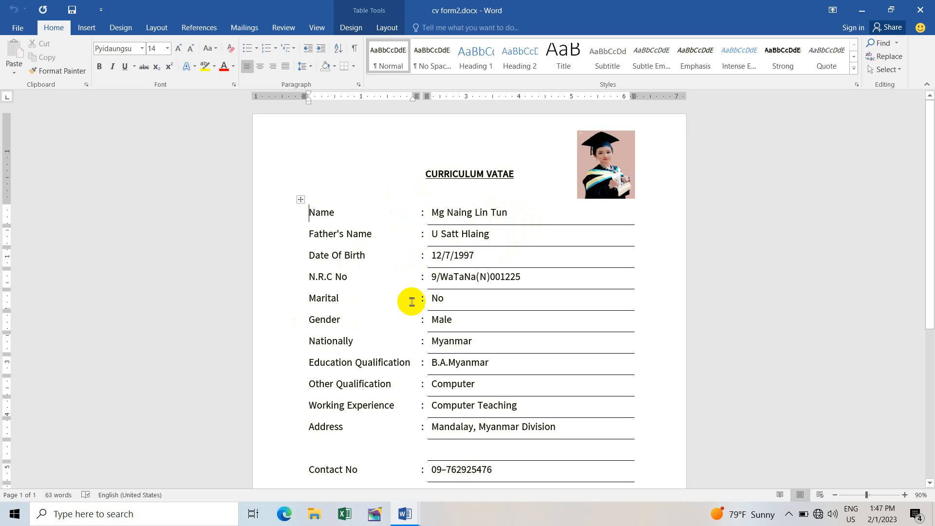
mouse_move(416, 510)
left_click(444, 463)
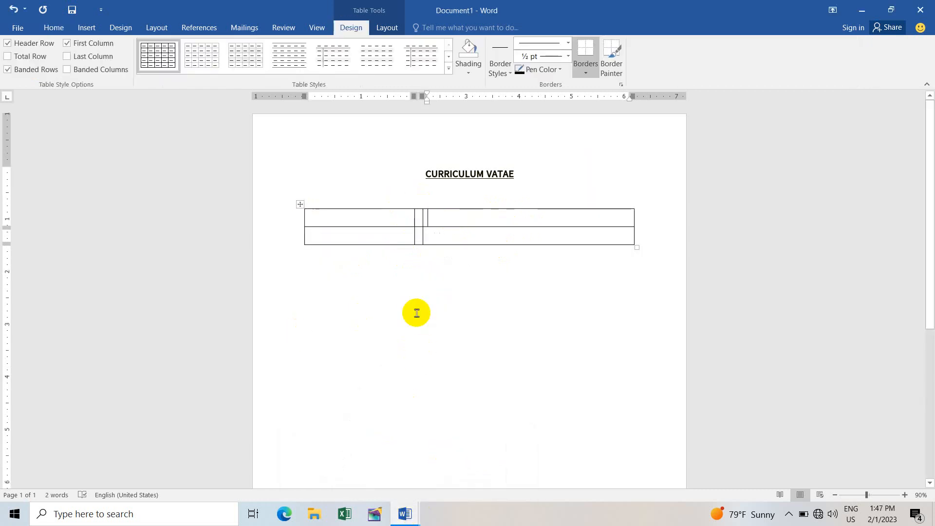
left_click_drag(355, 215, 420, 232)
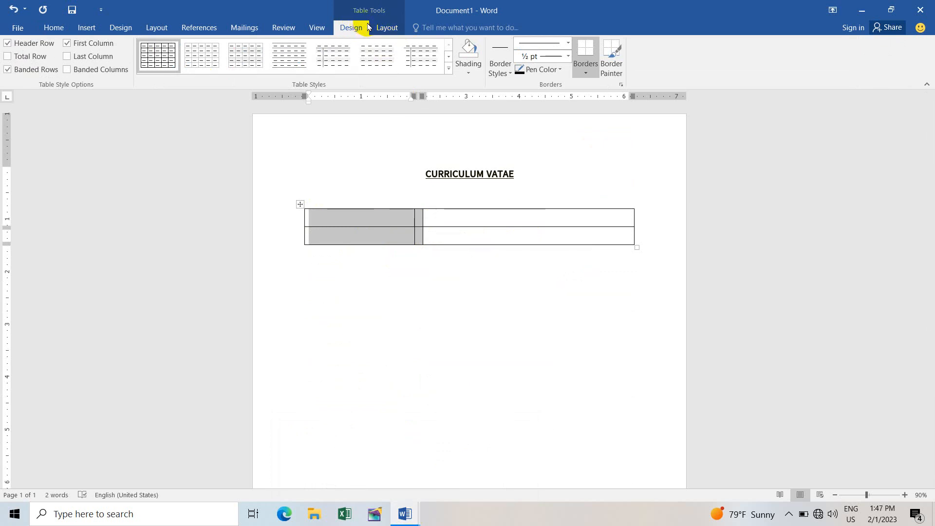
Step: Remove all borders from the left column and the inner lines between the right cells
left_click(591, 75)
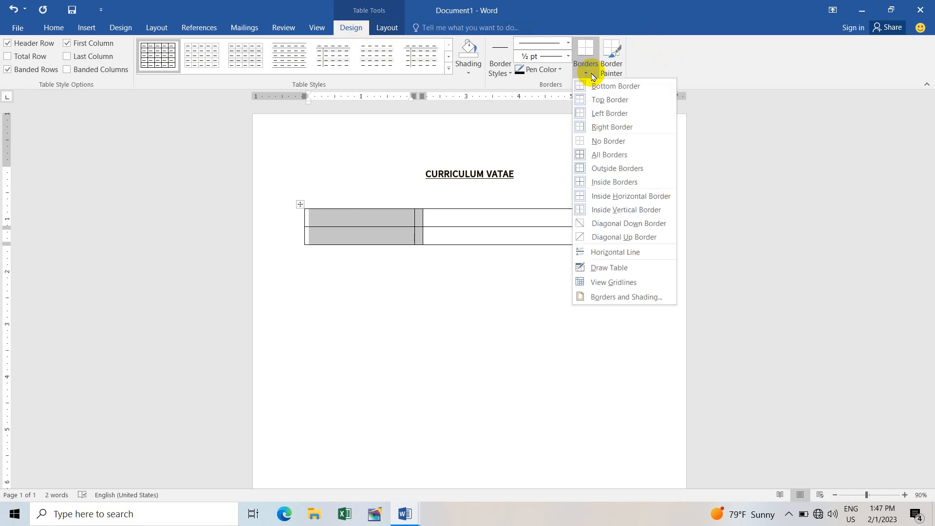
left_click(613, 146)
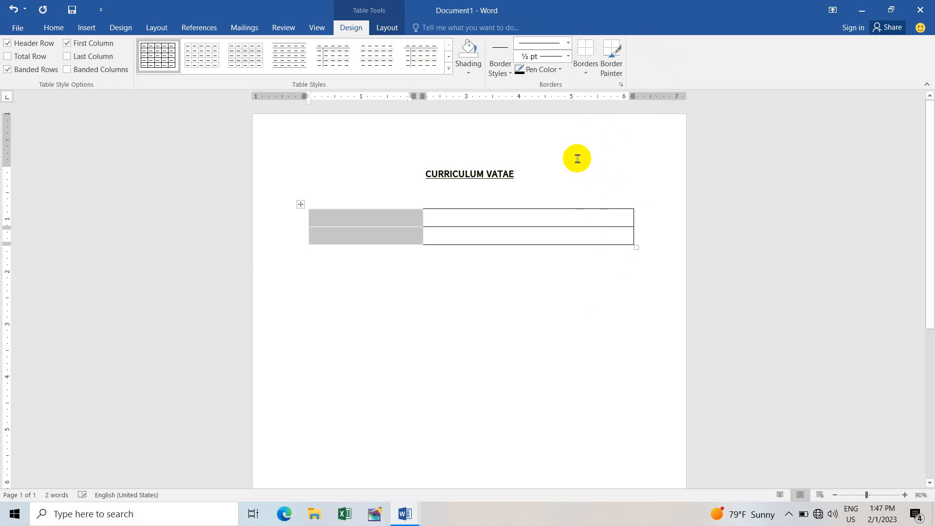
left_click(463, 213)
left_click_drag(470, 210, 467, 240)
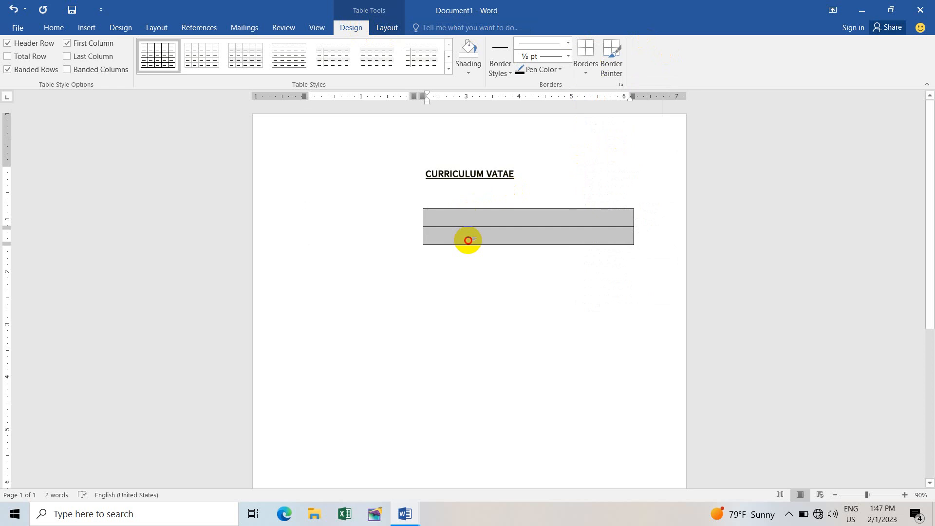
left_click(590, 71)
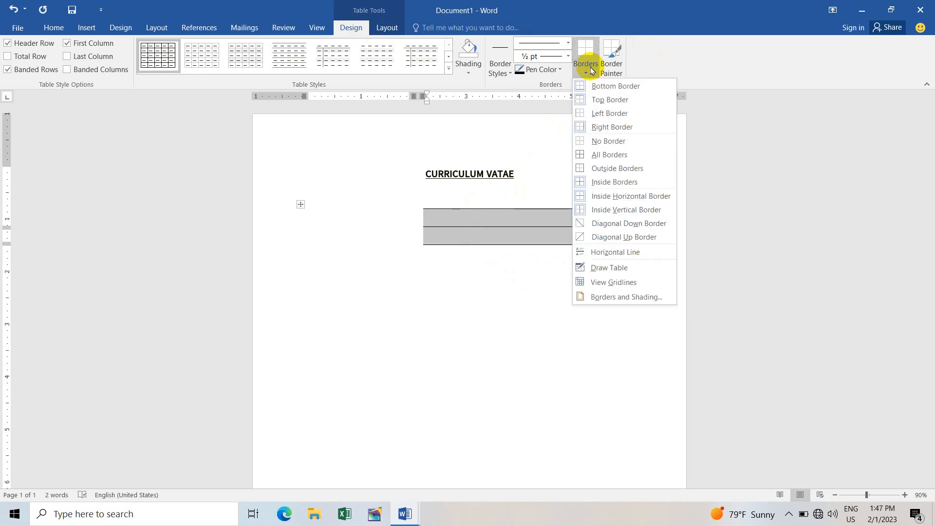
left_click(609, 181)
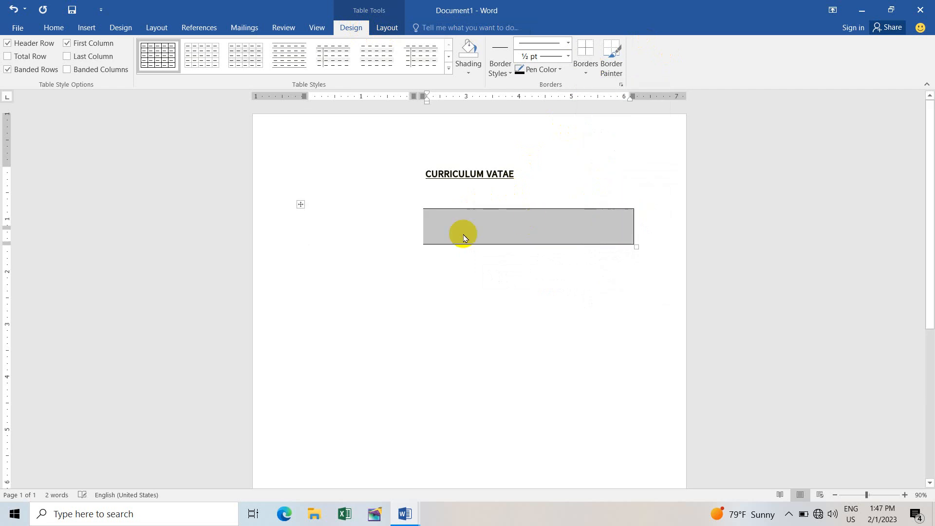
Step: Select the empty right-hand table cells and give them Inside Borders
left_click(459, 202)
left_click(361, 223)
left_click(336, 206)
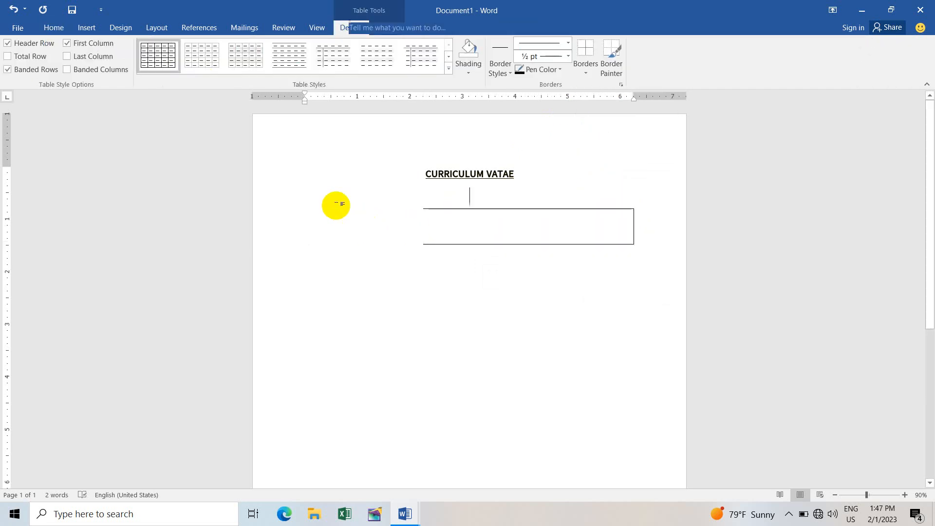
left_click(339, 220)
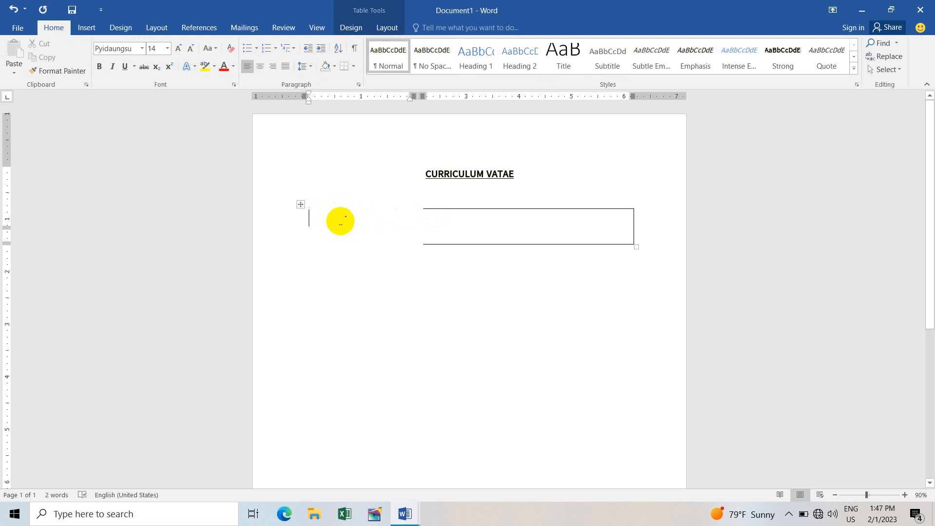
left_click_drag(475, 203, 480, 237)
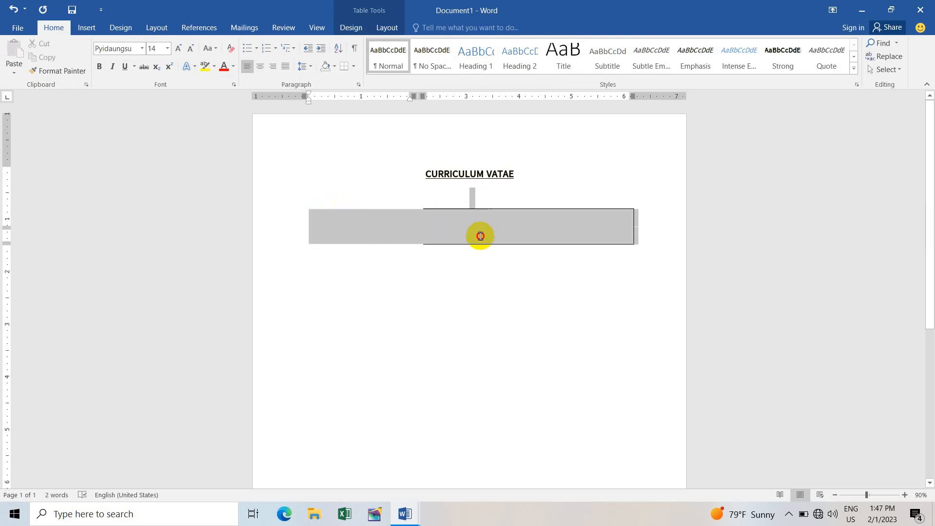
left_click(469, 202)
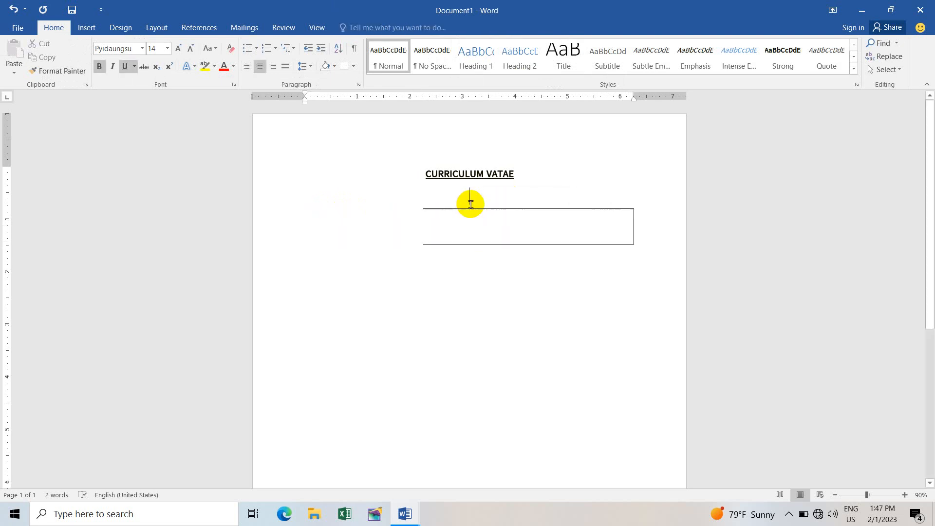
mouse_move(502, 206)
left_mouse_down()
mouse_move(501, 233)
mouse_move(498, 198)
left_mouse_up()
left_click(504, 236)
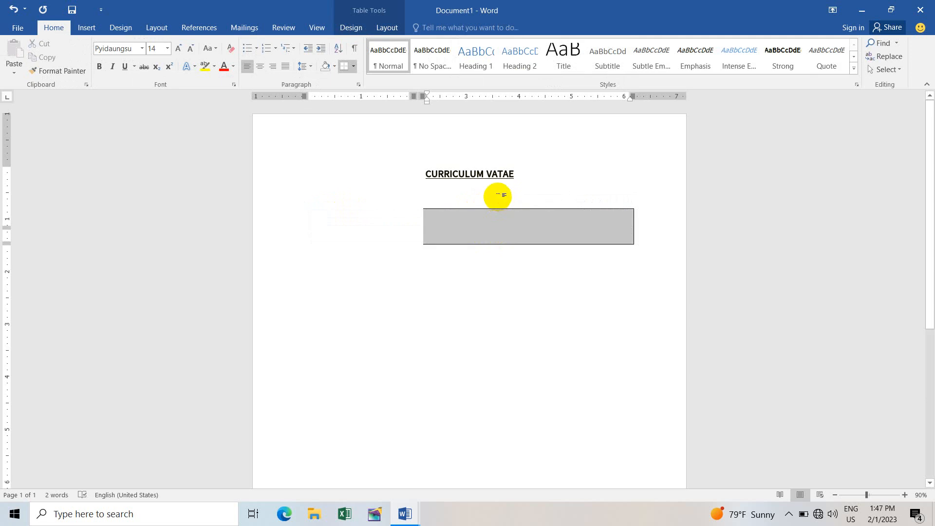
left_click(362, 27)
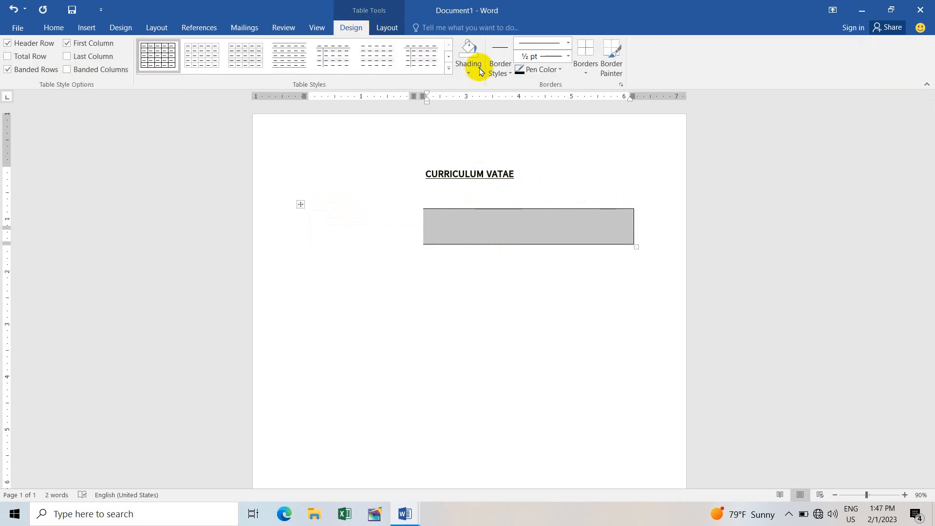
left_click(585, 66)
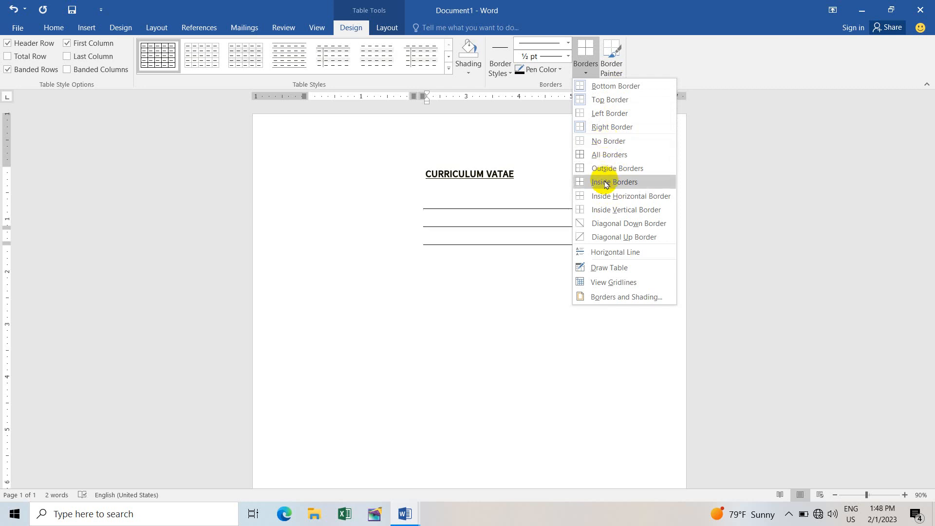
left_click(604, 183)
left_click(355, 215)
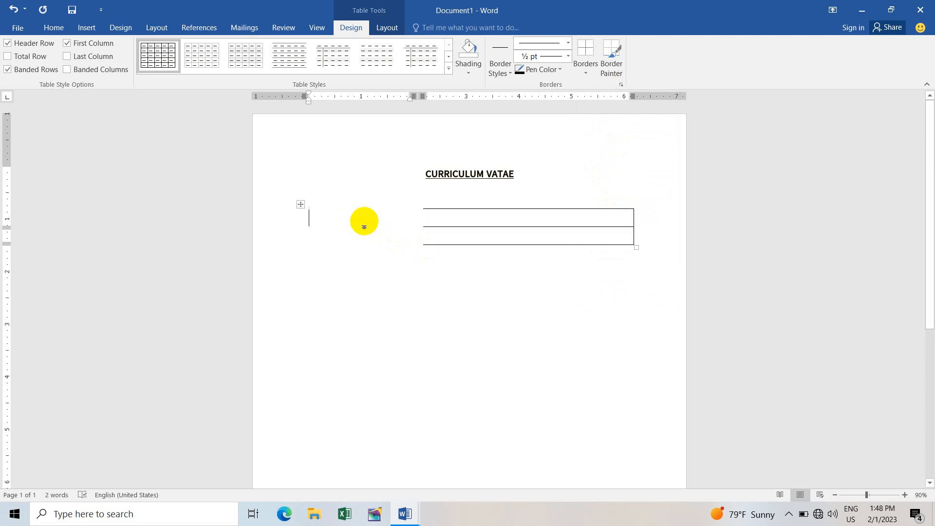
Step: Fill the first row with 'Name', a colon, and the person's name
type("Na")
key("BackSpace")
key("BackSpace")
type("Na")
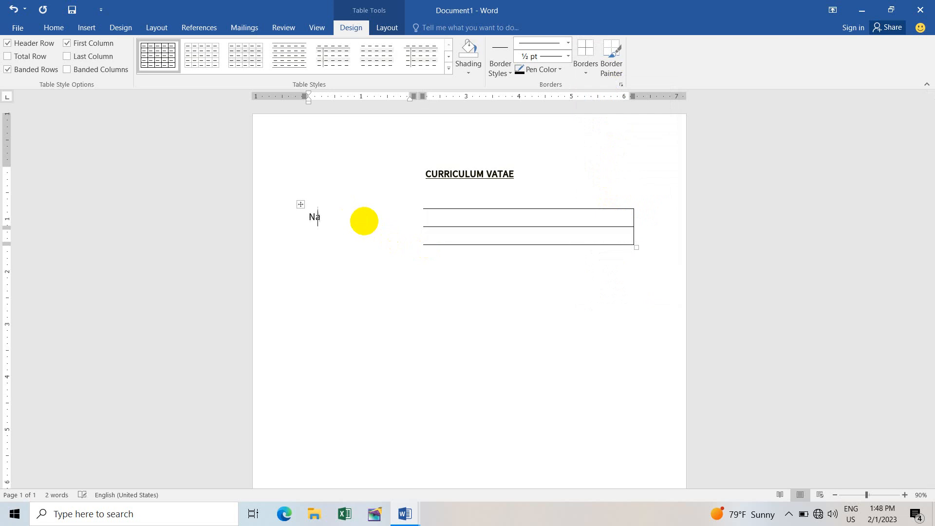
type("me")
key("Tab")
type(":")
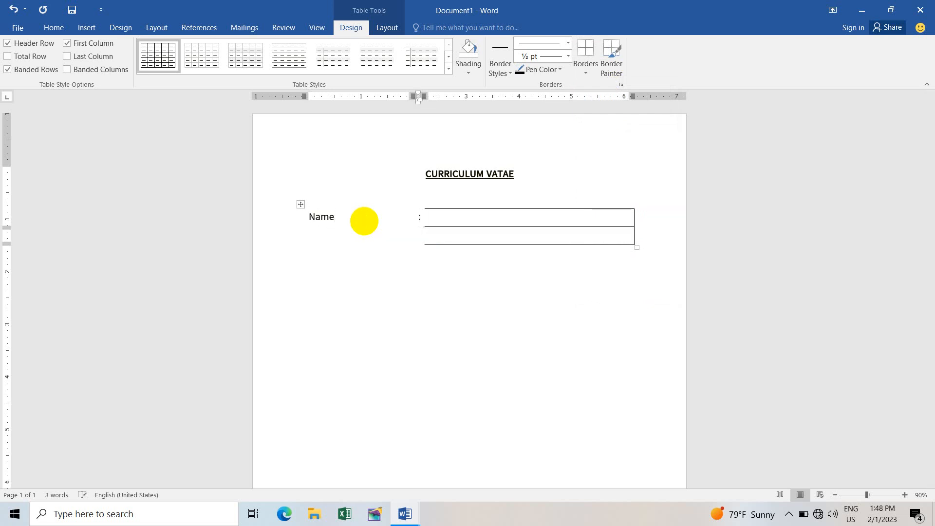
key("Tab")
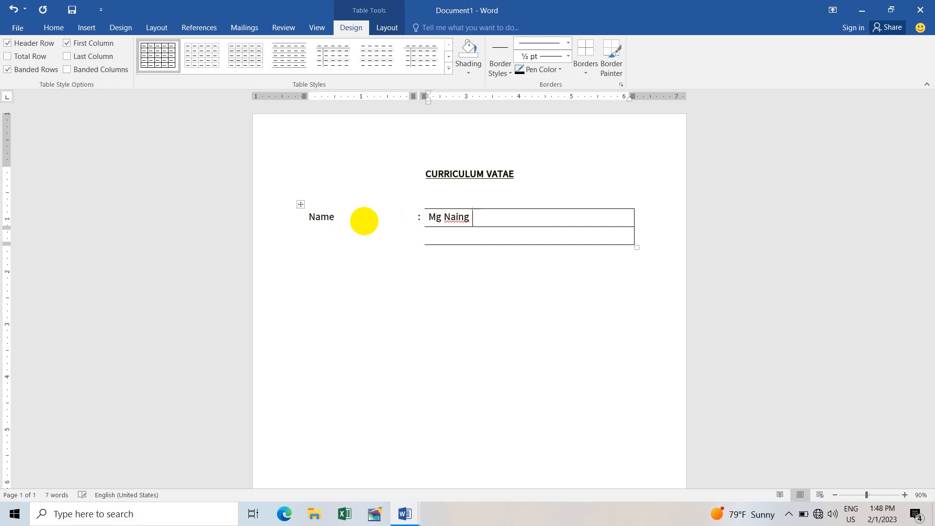
type("Tu")
Step: Fill the second row with 'Father's Name', a colon and the father's name, then add a row
left_click(364, 222)
key("Down")
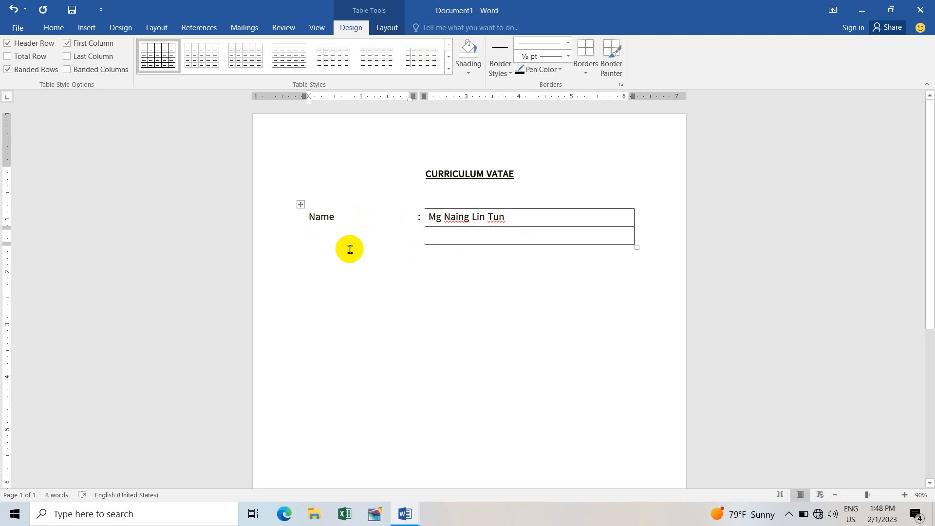
type("Father's")
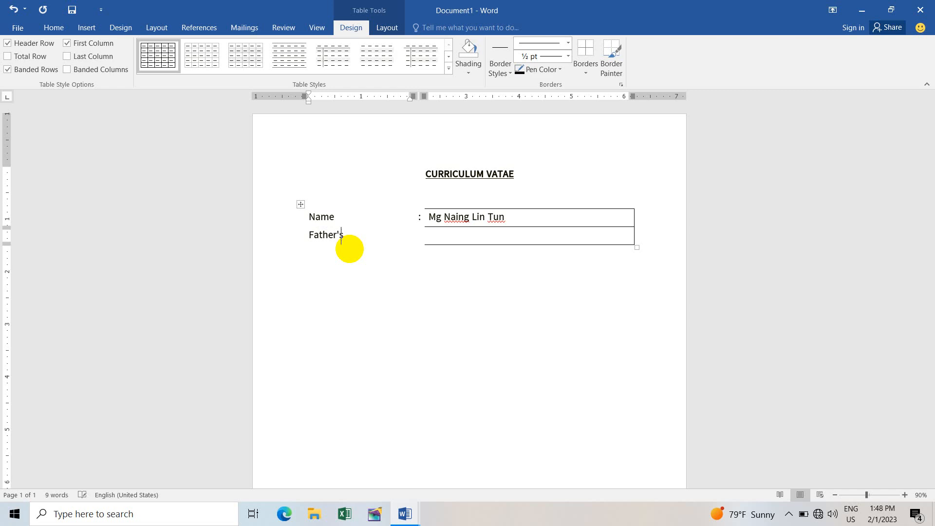
type(" Name")
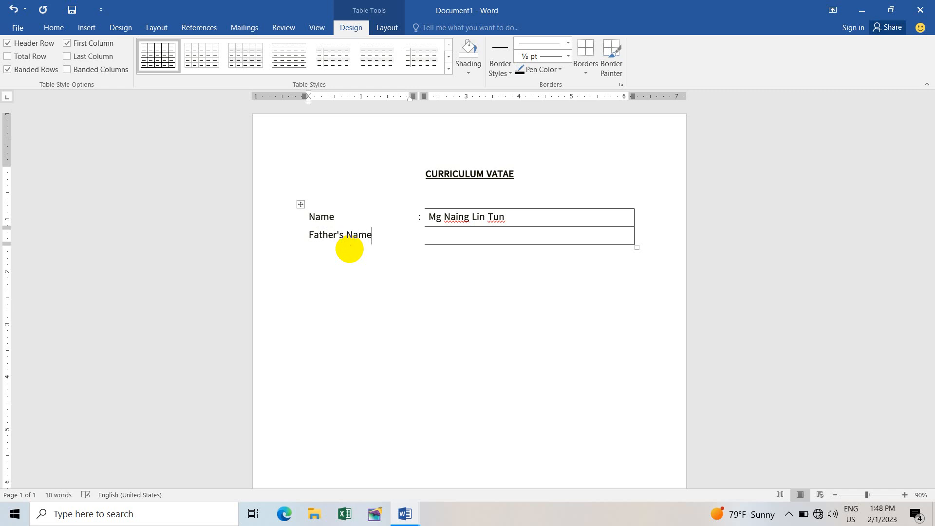
key("Tab")
type(":")
key("Tab")
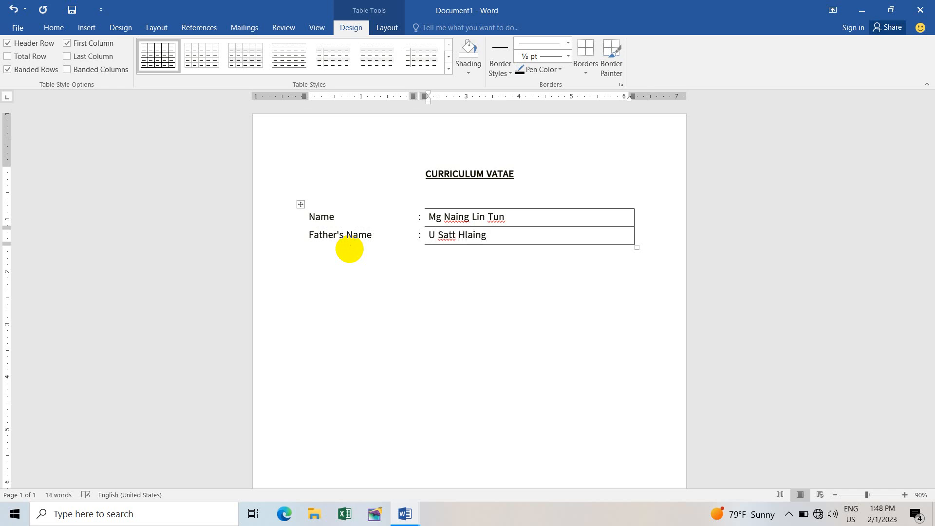
key("Tab")
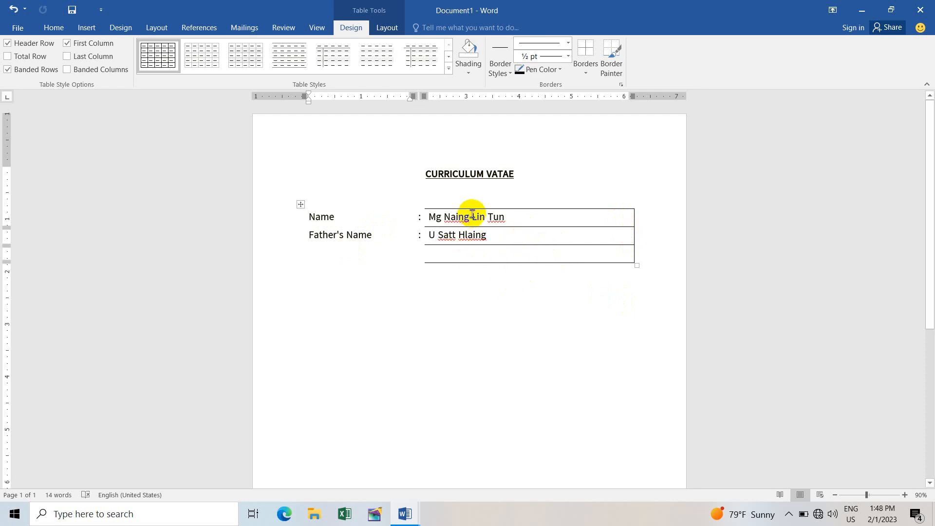
Step: Replace the value cells' boxes with plain underlines using No Border, then Inside Borders
left_click_drag(511, 217, 516, 261)
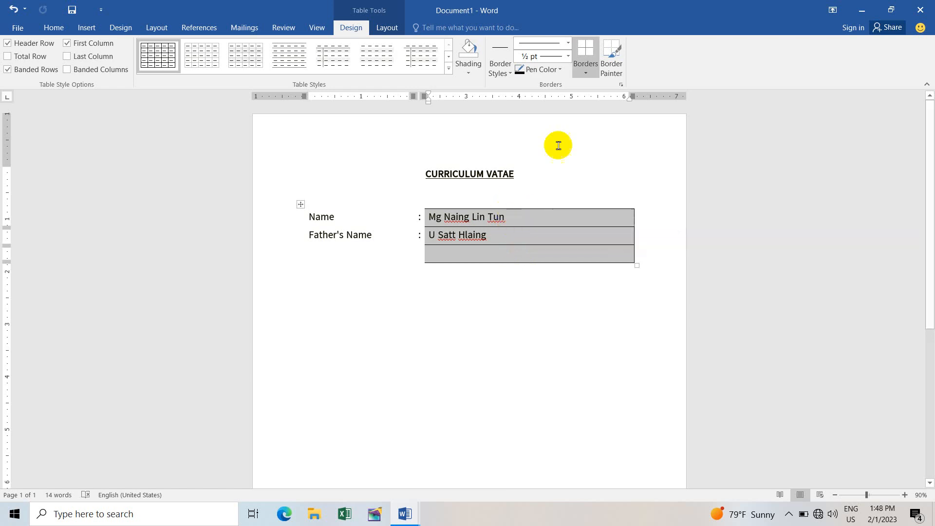
left_click(585, 72)
left_click(611, 144)
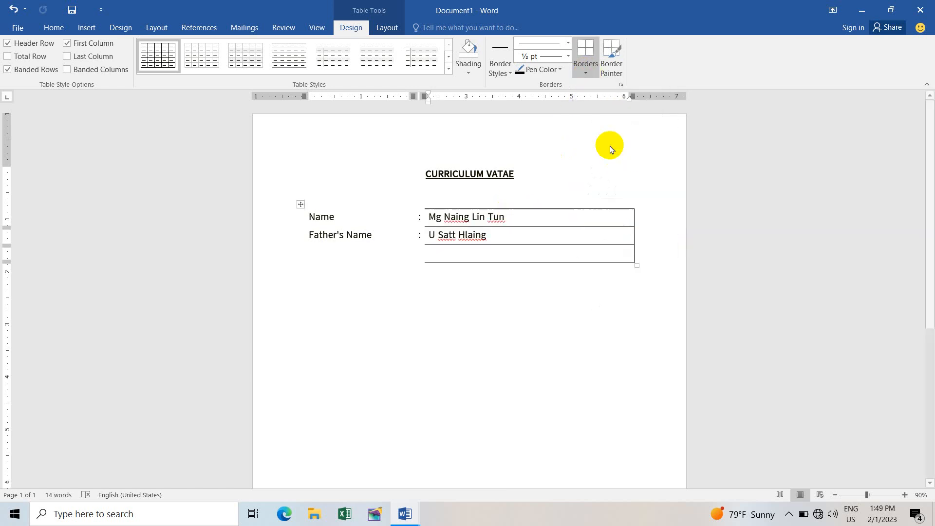
left_click(585, 72)
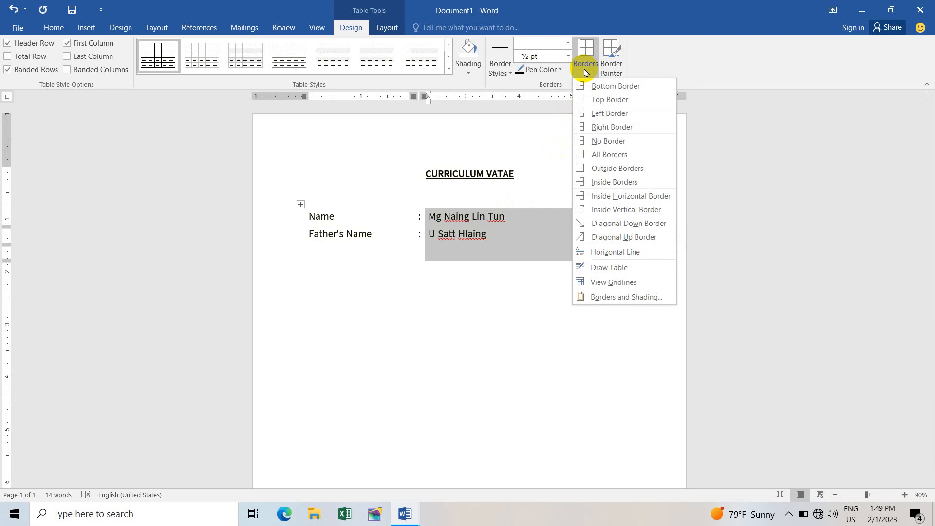
left_click(631, 183)
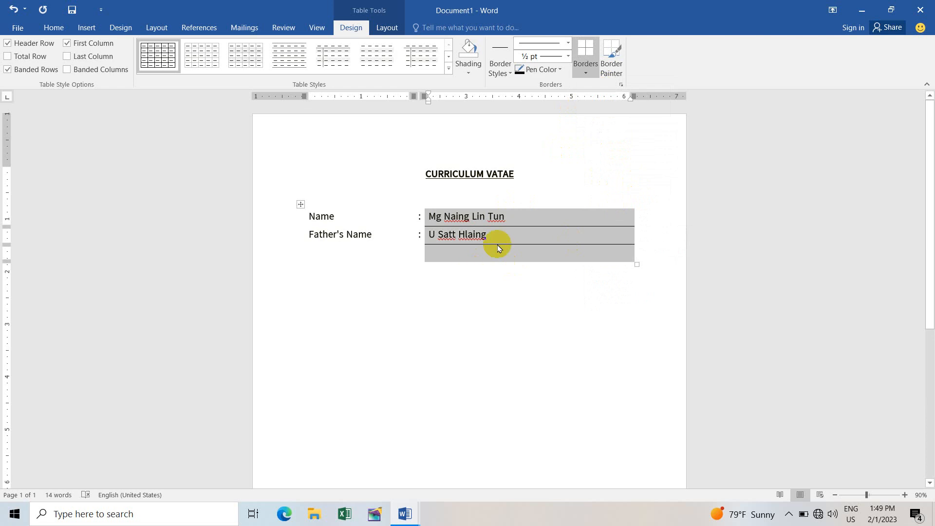
left_click(509, 221)
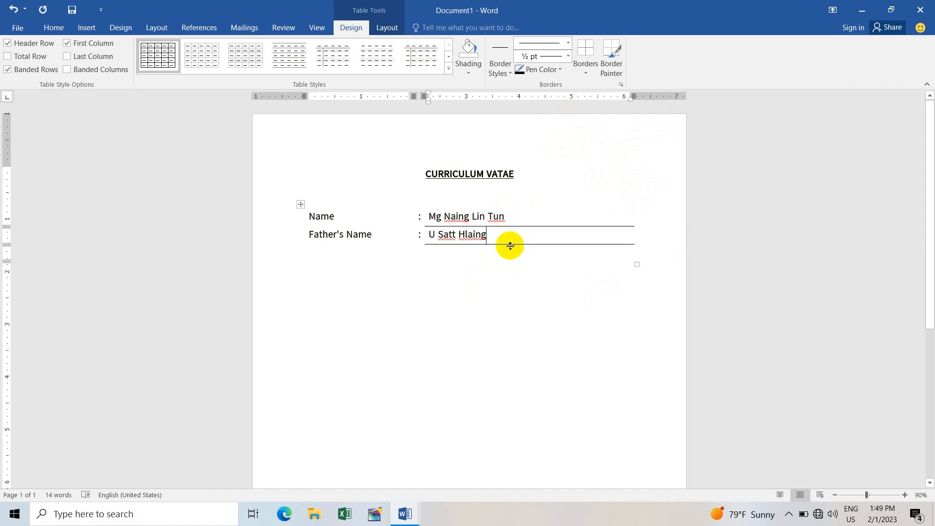
key("Down")
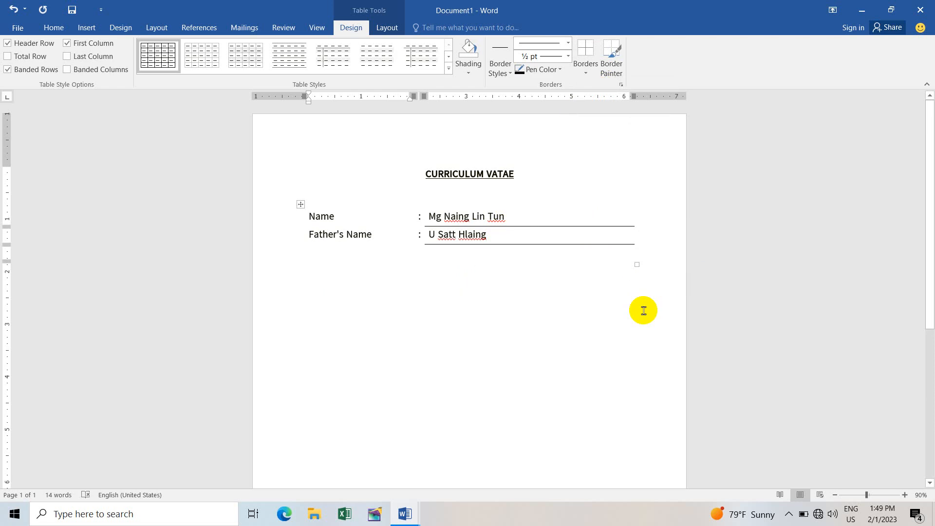
Step: Add a 'Date of Birth' row with its date, then an 'N.R.C No' row with a colon
type("Dat")
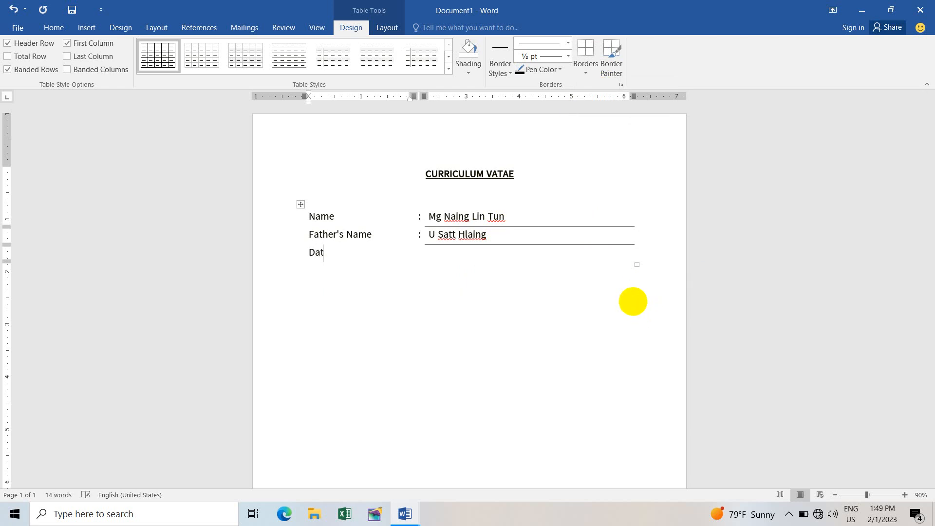
type("e of Birth")
key("Tab")
type(":")
key("Tab")
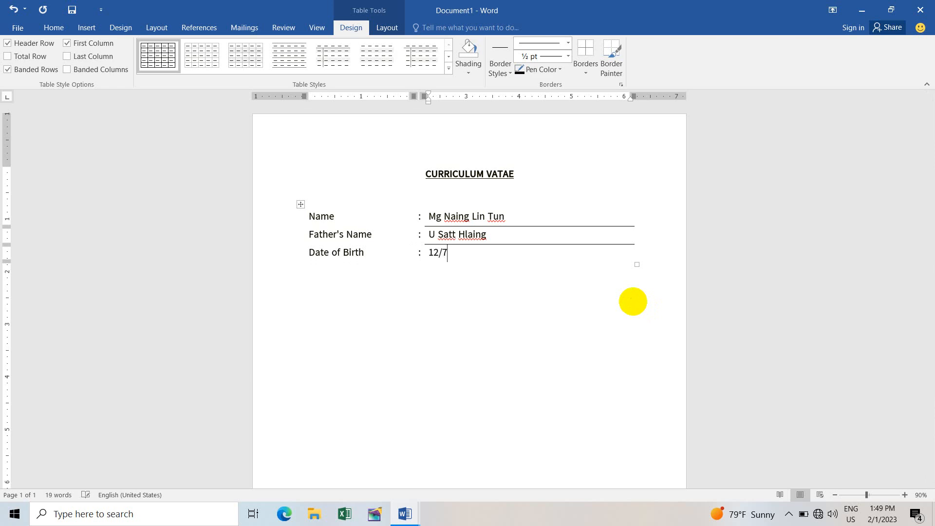
key("Tab")
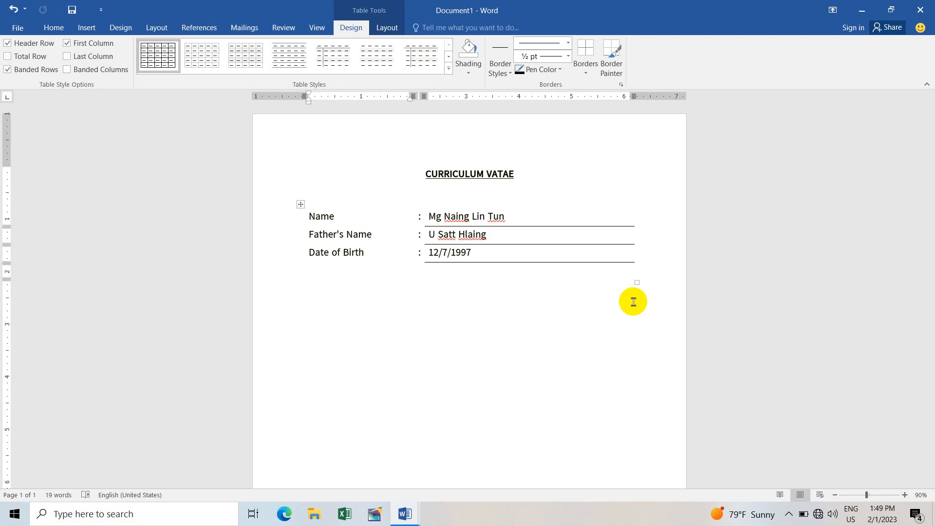
type("N.R.C No")
key("Tab")
type(":")
key("Tab")
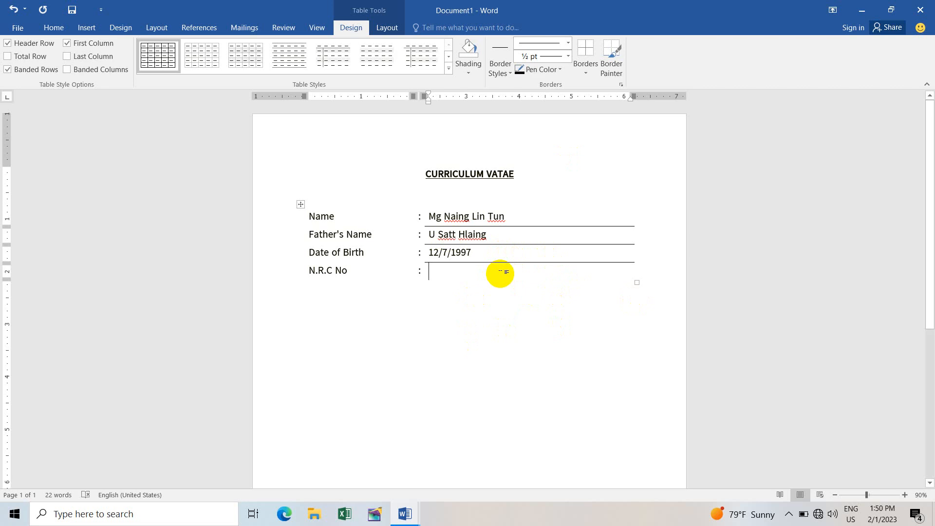
Step: Enter the N.R.C number, then add a 'Marital Status' row with value 'No'
left_click(500, 272)
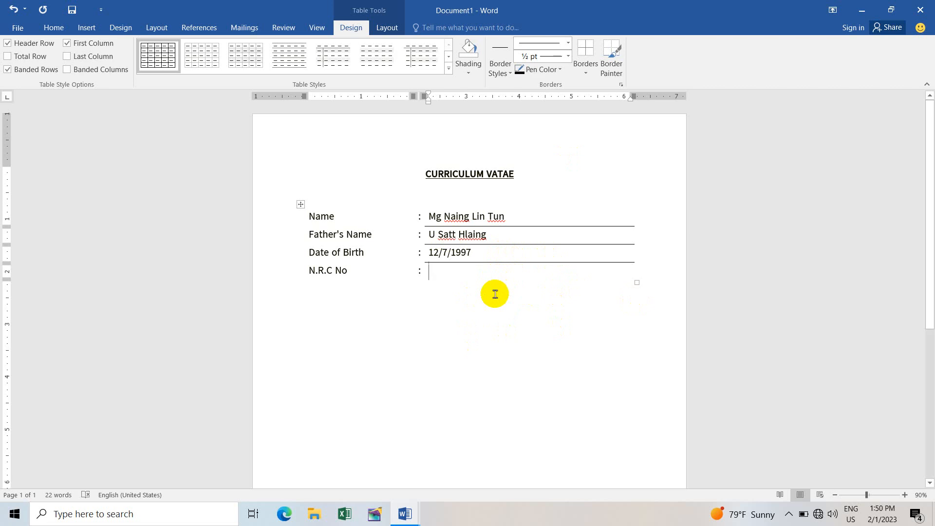
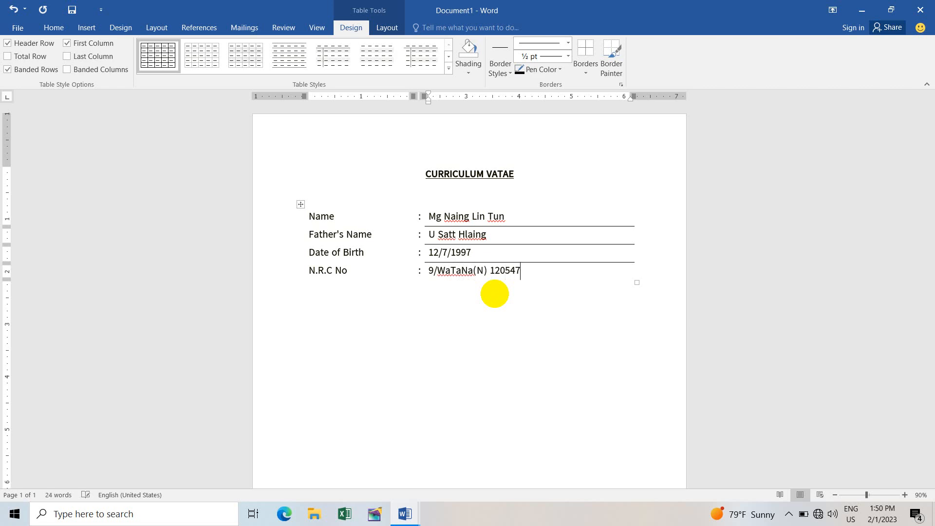
key("Tab")
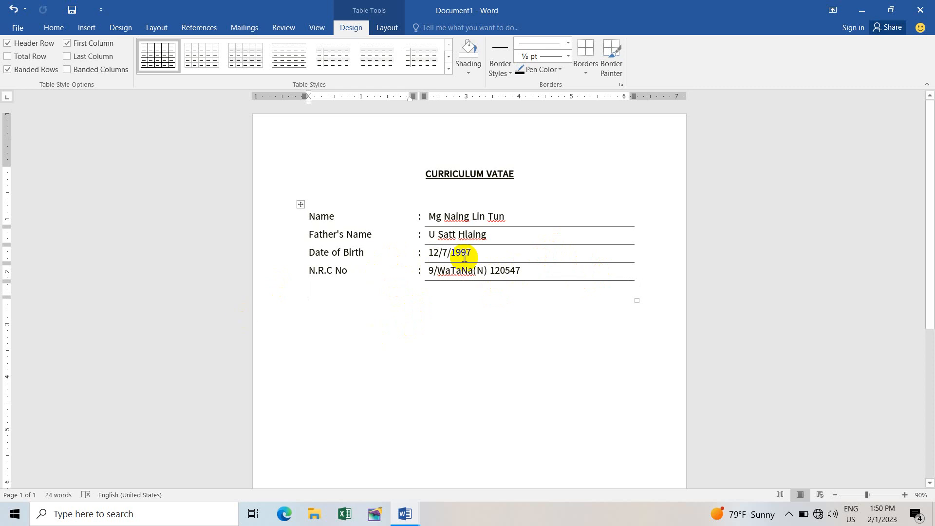
type("Marital ")
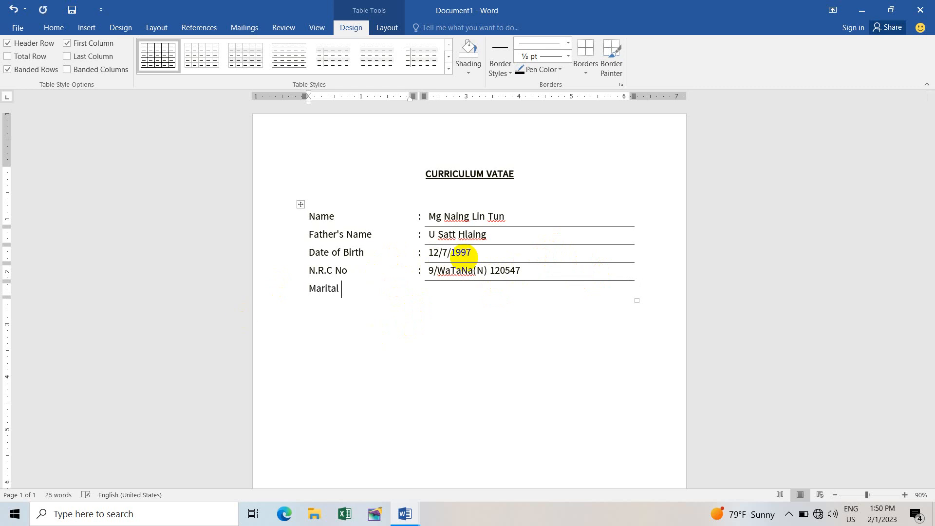
type("Status")
key("Tab")
type(":")
key("Tab")
type("No")
key("Tab")
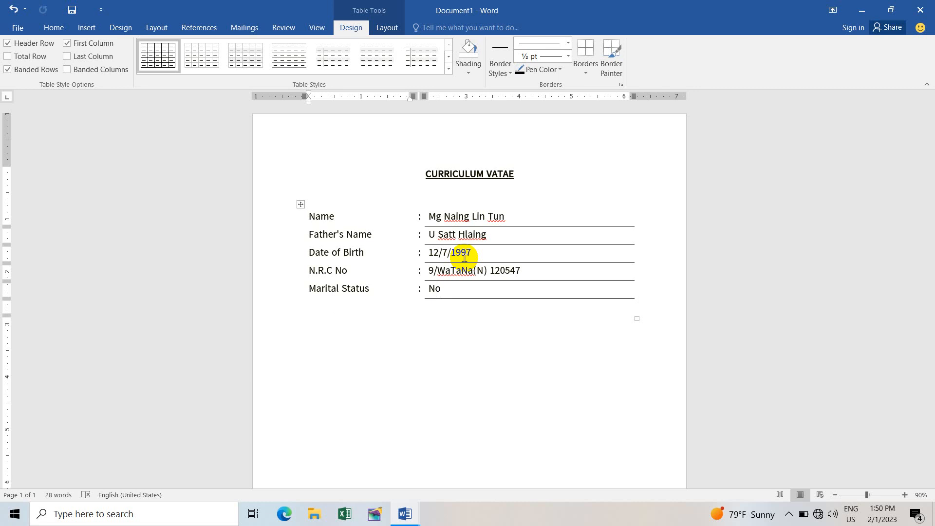
Step: Add 'Gender : Male' and 'Nationally : Myanmar' rows, then an 'Education Qualification' label row
type("Gender")
key("Tab")
type(":")
key("Tab")
type("Male")
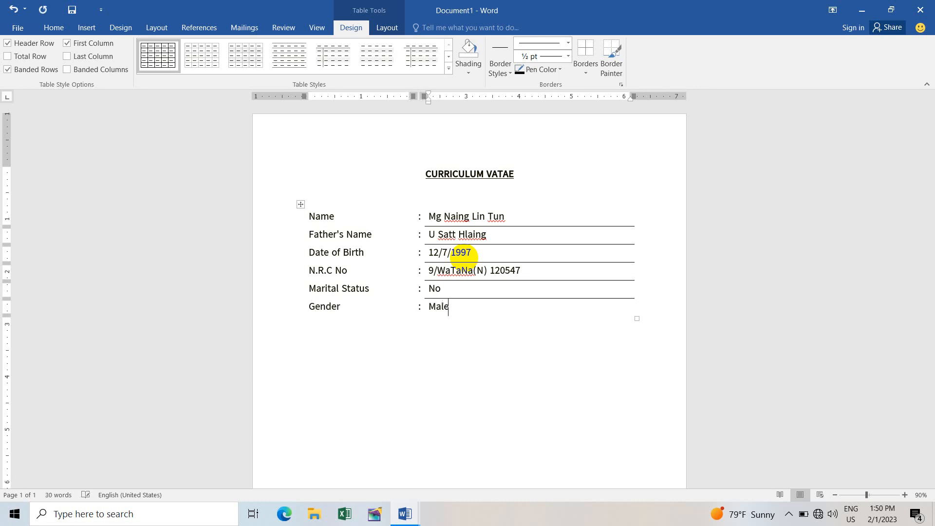
key("Tab")
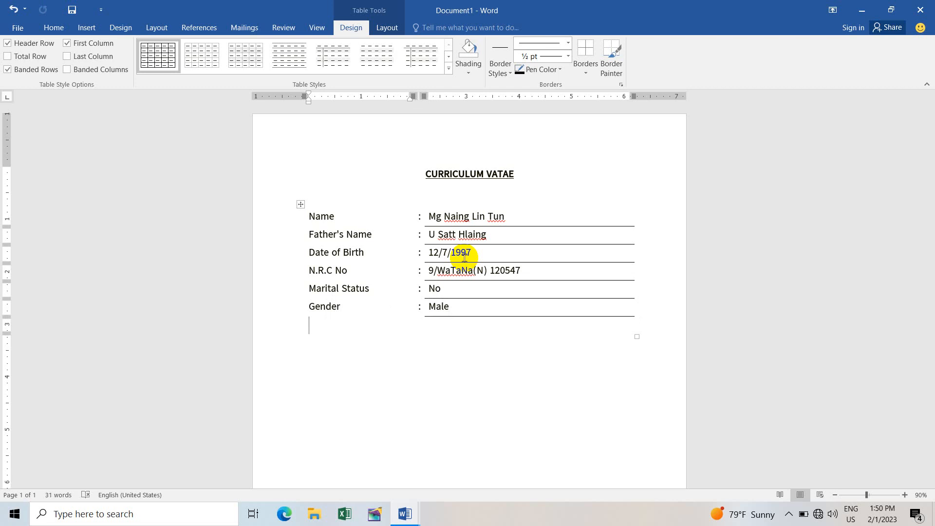
type("Nationally")
key("Tab")
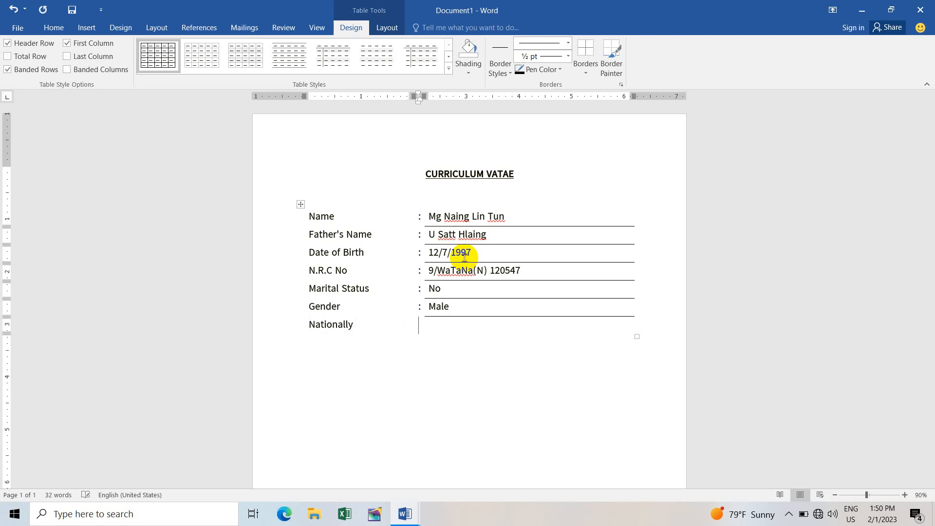
type(":")
key("Tab")
type("Myanmar")
key("Tab")
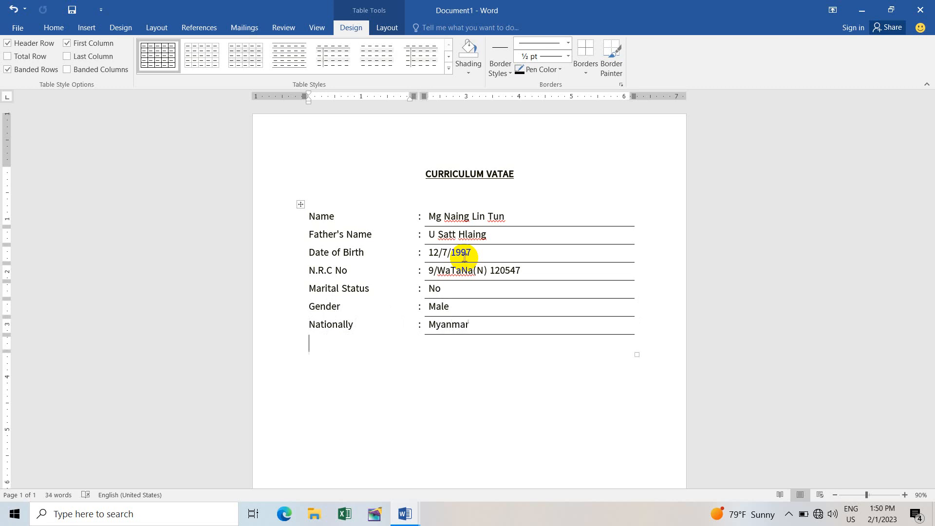
type("Education")
type(" Qul")
type("alification")
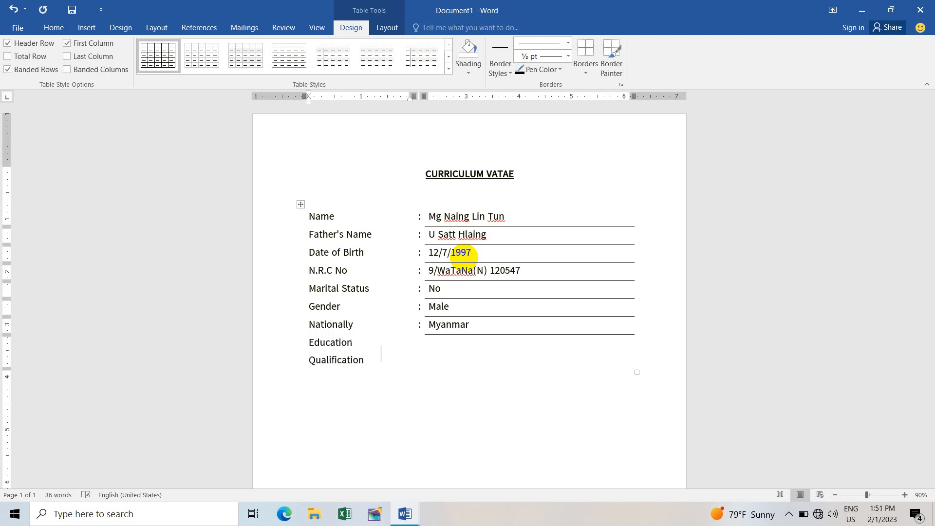
key("Tab")
Step: Try widening the table's label column beside the Name row
left_click_drag(372, 359, 255, 313)
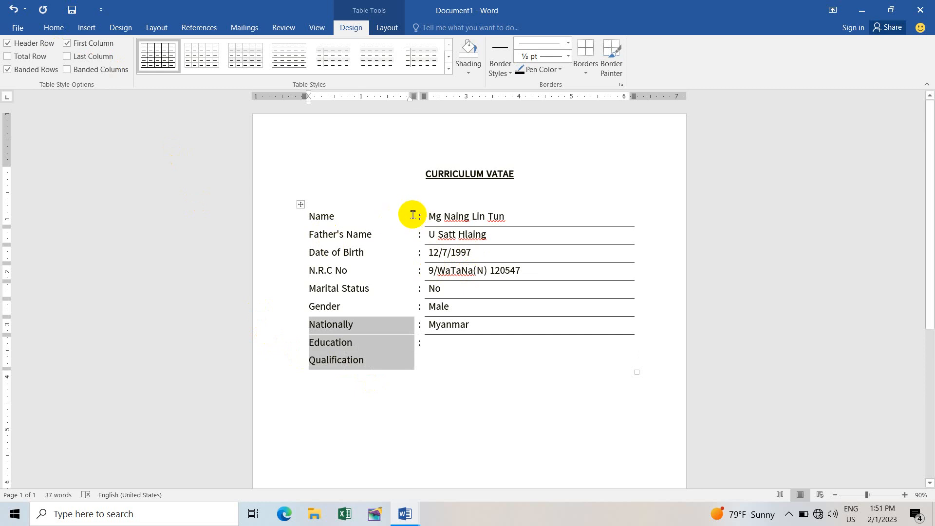
left_click_drag(415, 217, 422, 220)
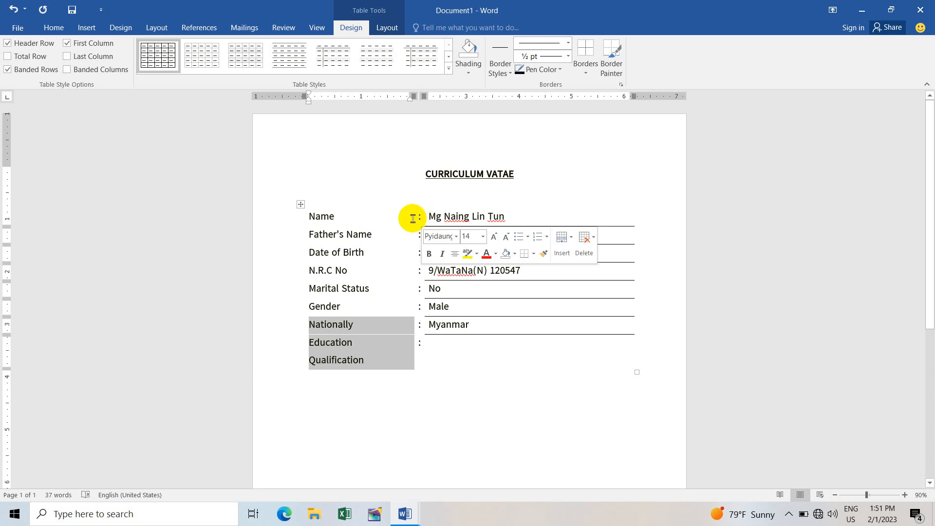
left_click(351, 213)
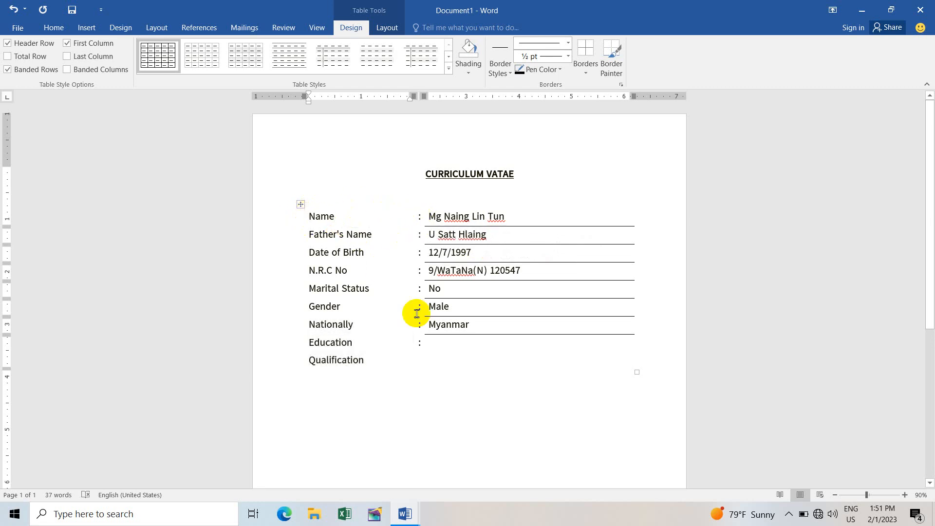
left_click(421, 216)
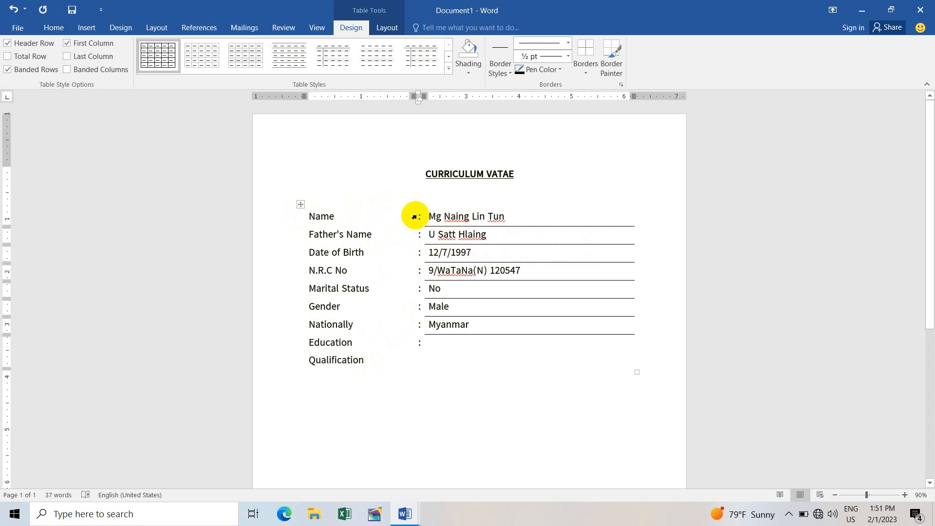
left_click(415, 218)
left_click(412, 215)
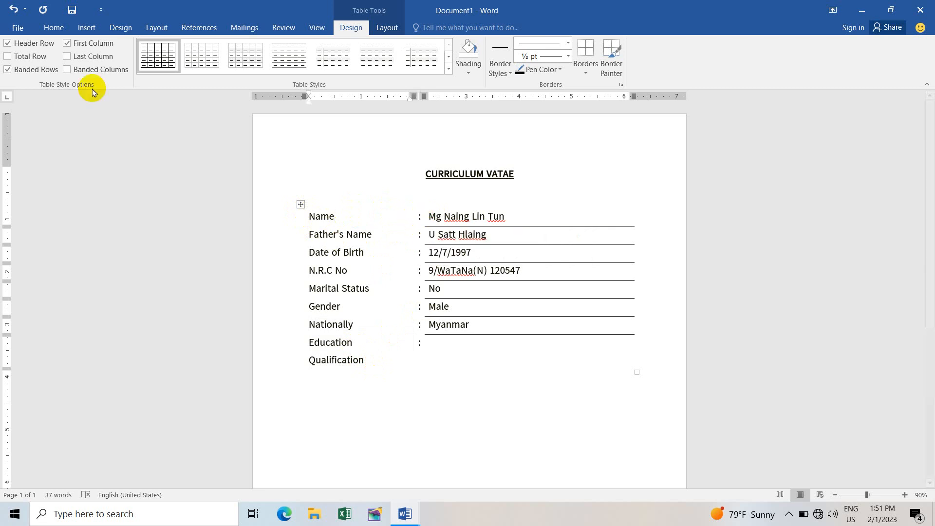
Step: Shrink the 'Education Qualification' label to 13 pt so it fits on one line
left_click_drag(369, 359, 263, 340)
left_click(53, 28)
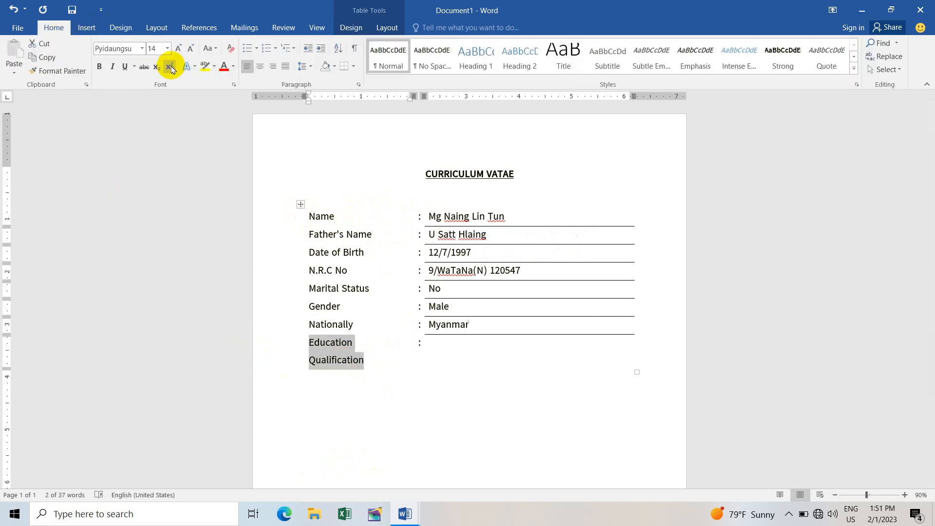
left_click(162, 47)
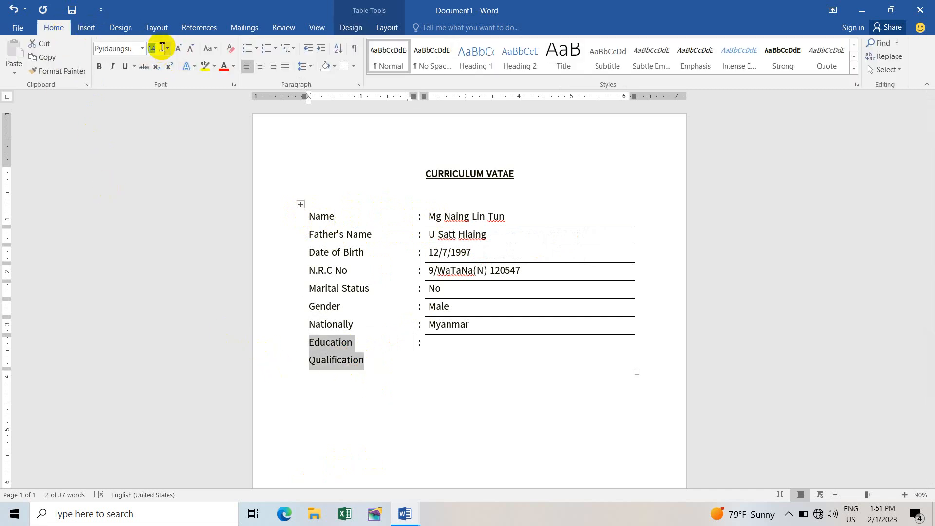
type("13")
key("Return")
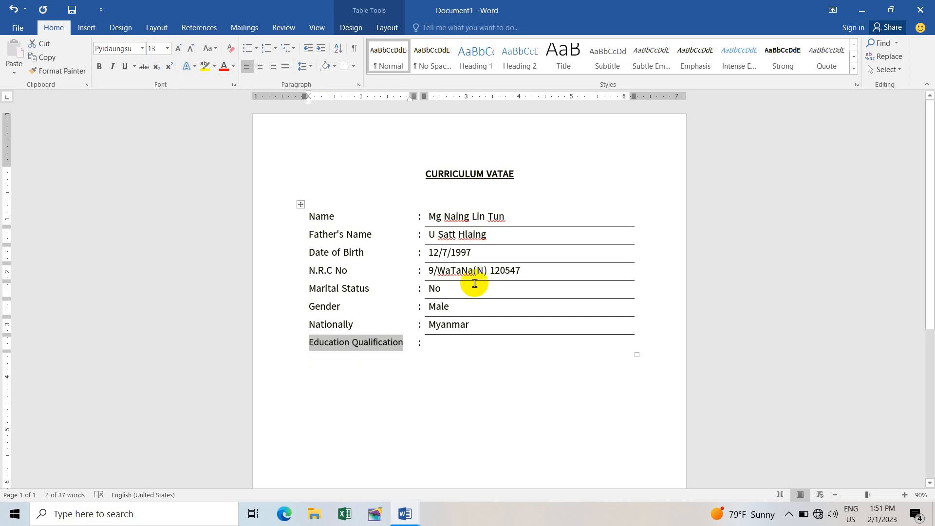
left_click(431, 343)
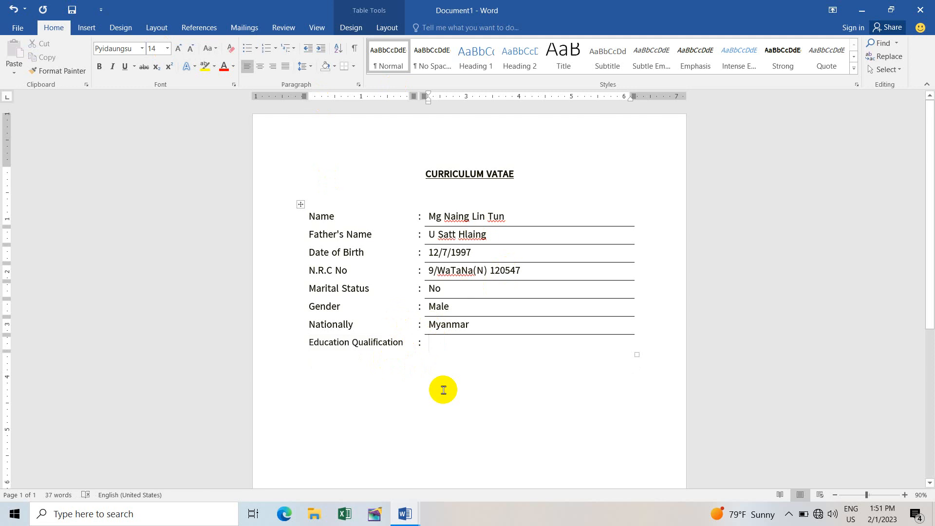
Step: Add a blank extra line below the Education Qualification row
key("Tab")
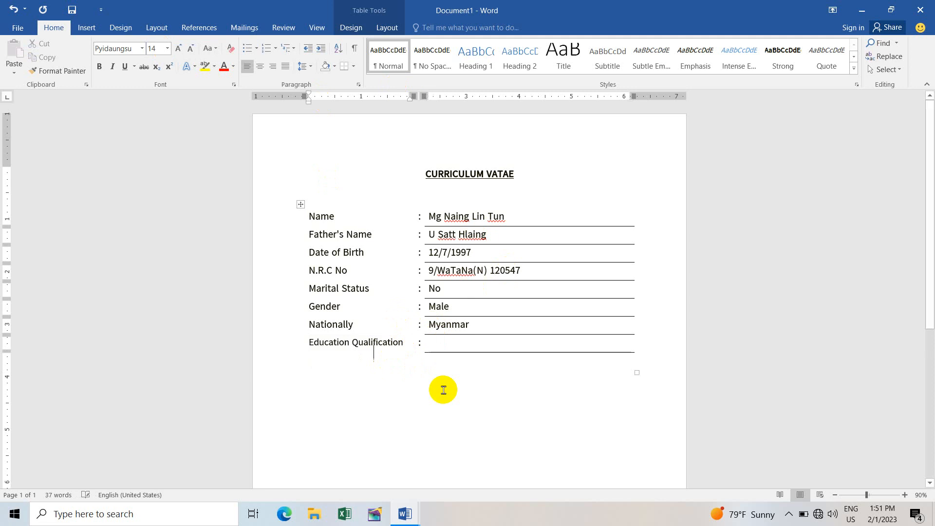
key("Tab")
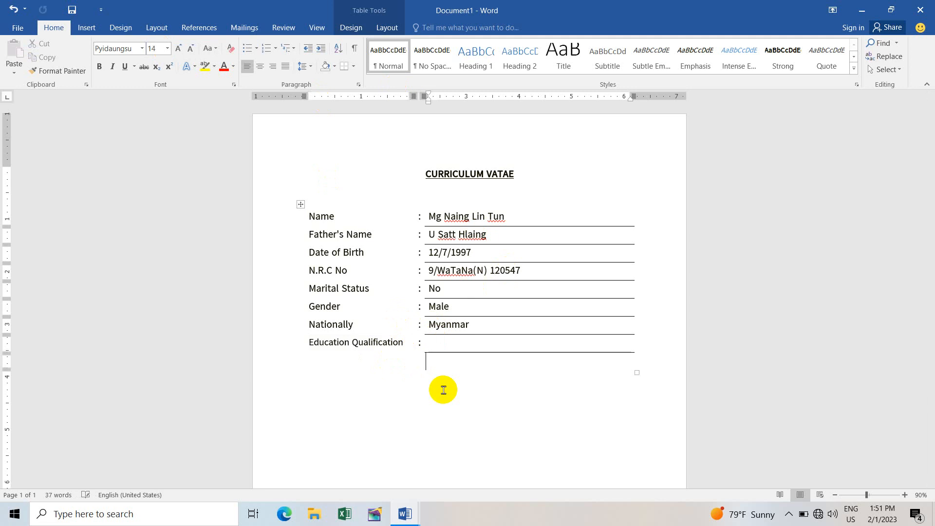
key("Tab")
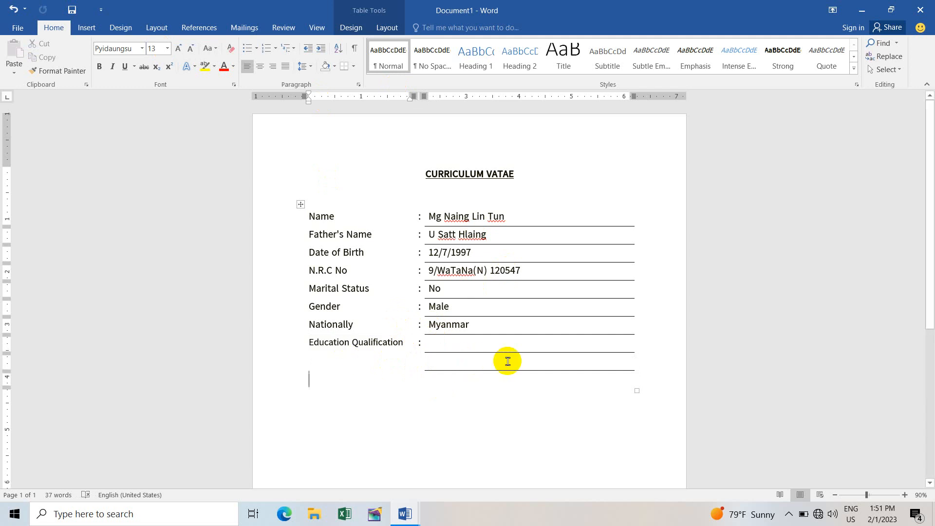
Step: Add an 'Other Qualification' row and a second line, each with a ':' colon cell
type("Othe")
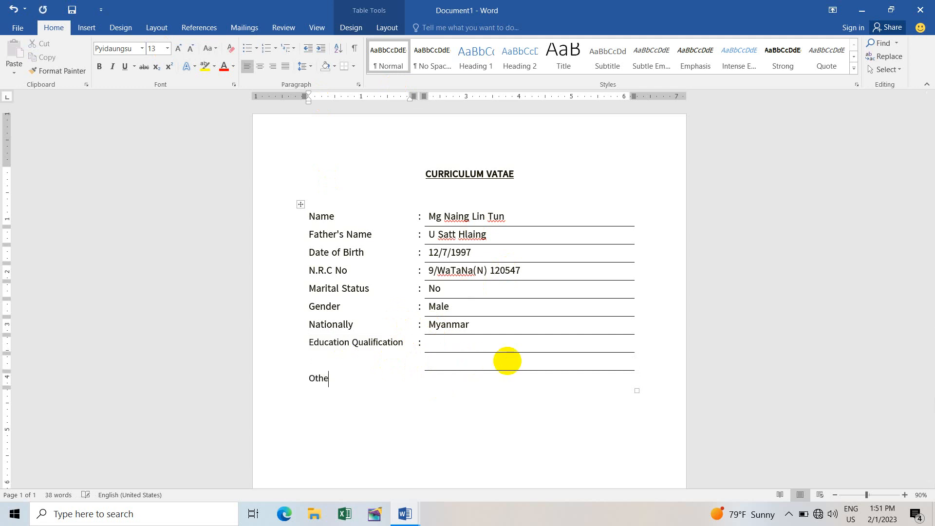
type("r Qualification")
key("Tab")
type(":")
key("Tab")
key("Tab")
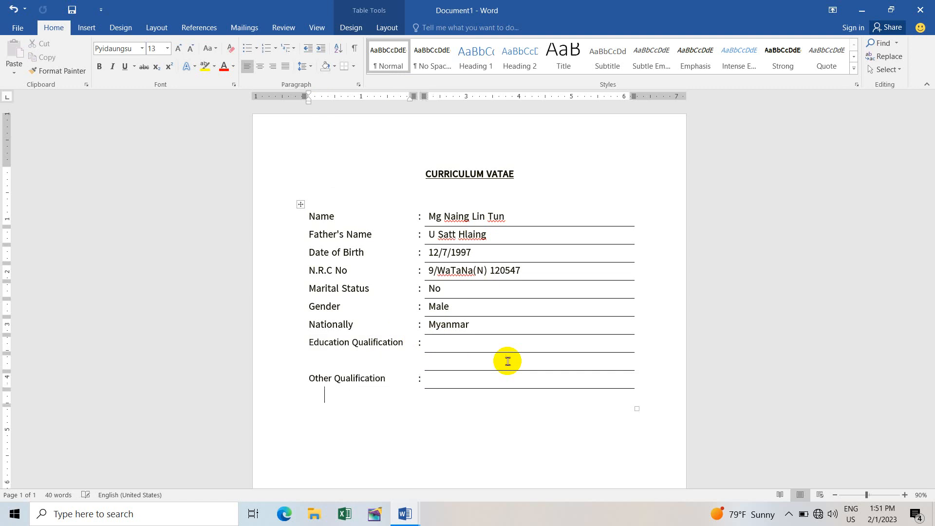
key("Tab")
key("shift+Tab")
key("Tab")
key("Tab")
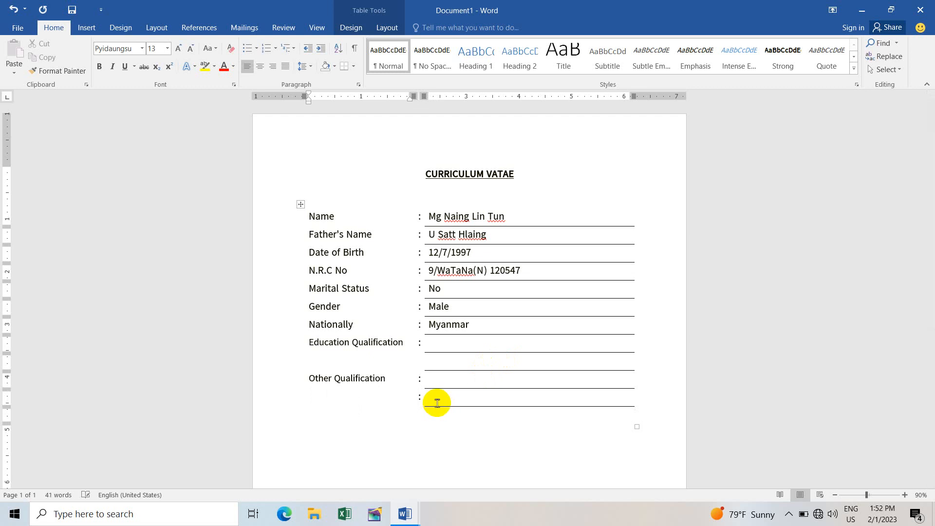
scroll(502, 370, "down", 2)
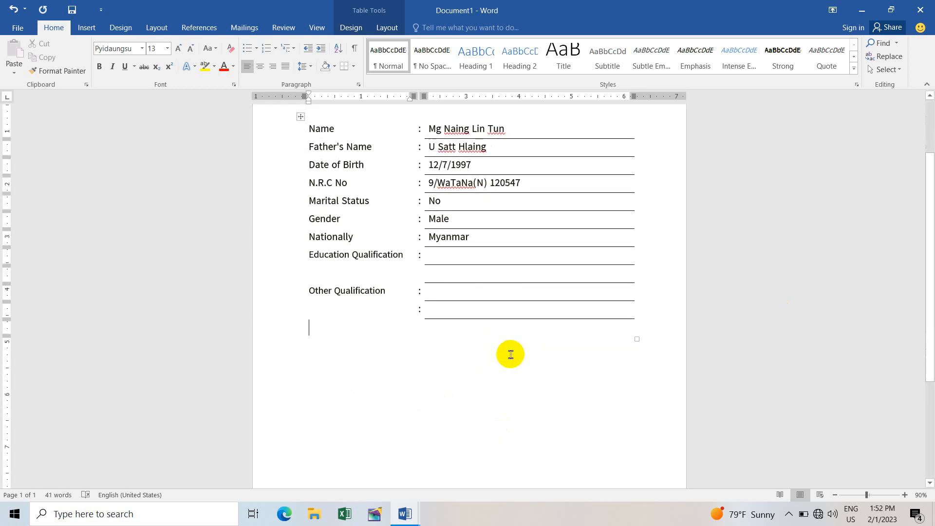
Step: Add a 'Working Experience' row spanning two lines, each with a ':' colon cell
type("Worki")
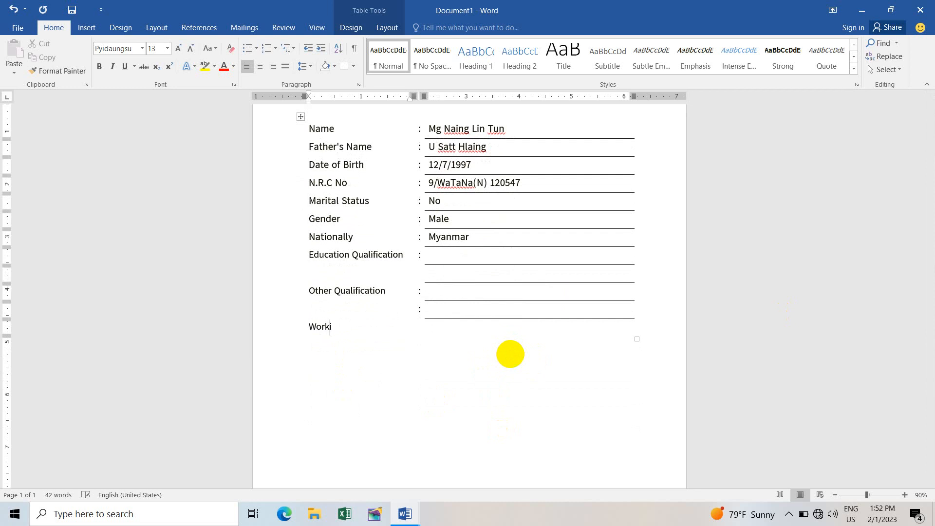
type("ng Experence")
key("BackSpace")
key("BackSpace")
key("BackSpace")
key("BackSpace")
type("ience")
key("Tab")
type(":")
key("Tab")
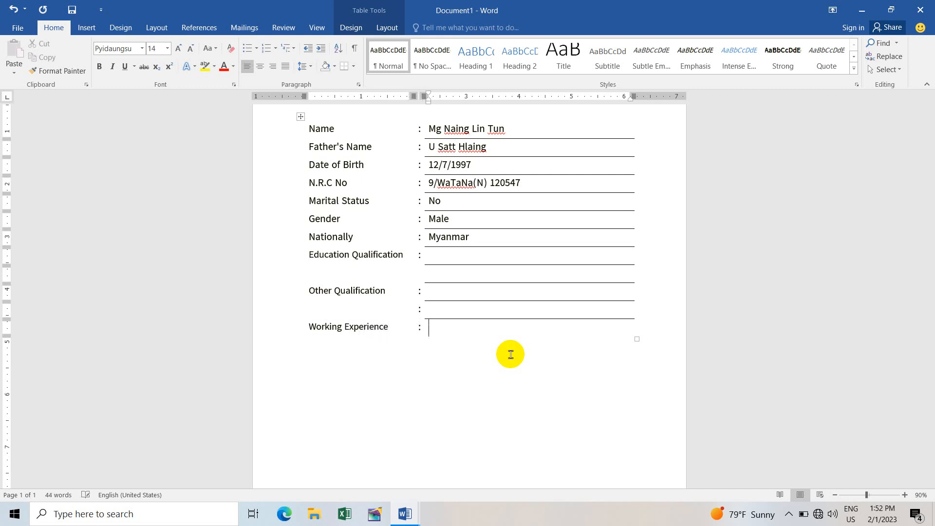
key("Tab")
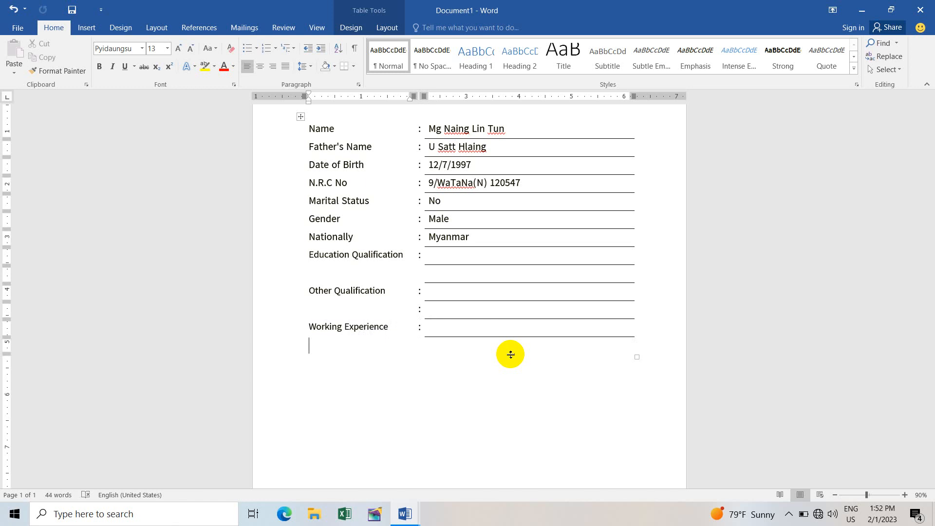
key("Tab")
key("Tab")
key("shift+Tab")
type(":")
key("Tab")
Step: Add 'Address' and 'Contact No' rows, entering the contact phone number with a colon
key("Tab")
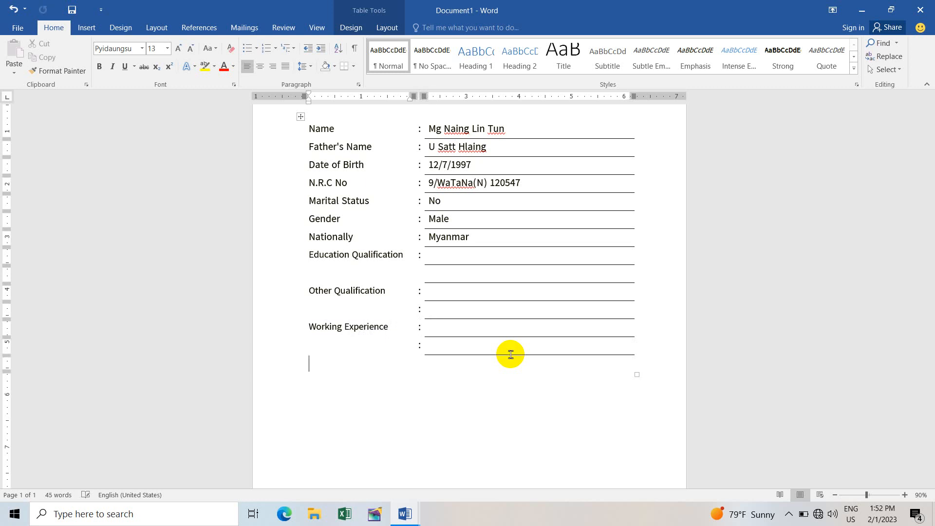
type("Address")
key("Tab")
key("Tab")
key("Tab")
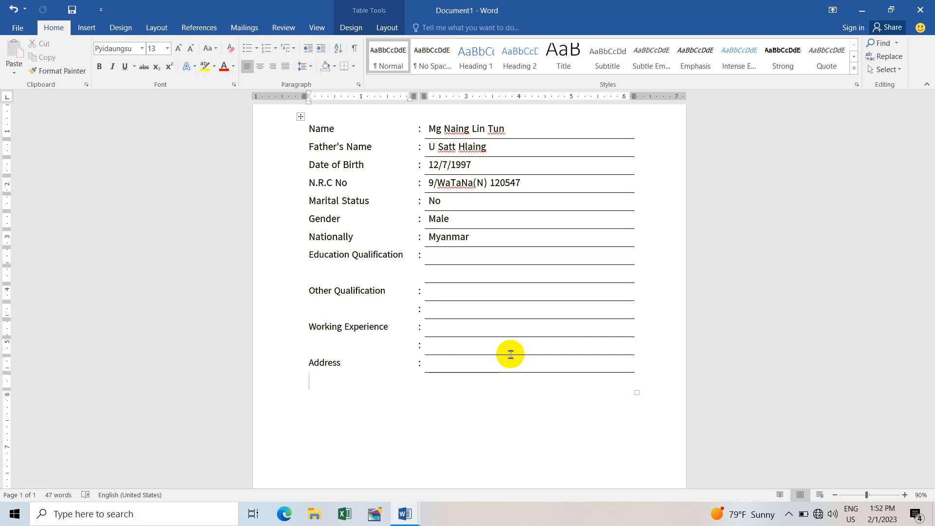
type("Contact No")
key("Tab")
type(":")
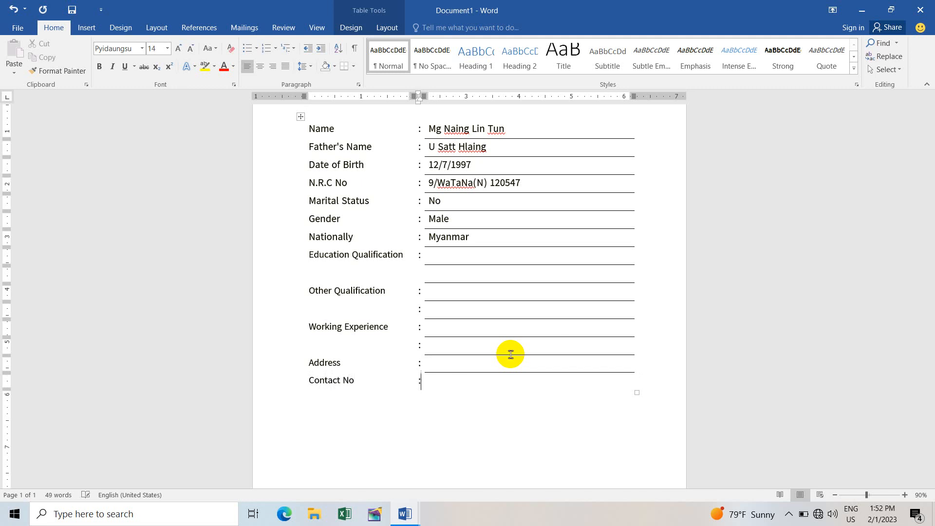
key("Tab")
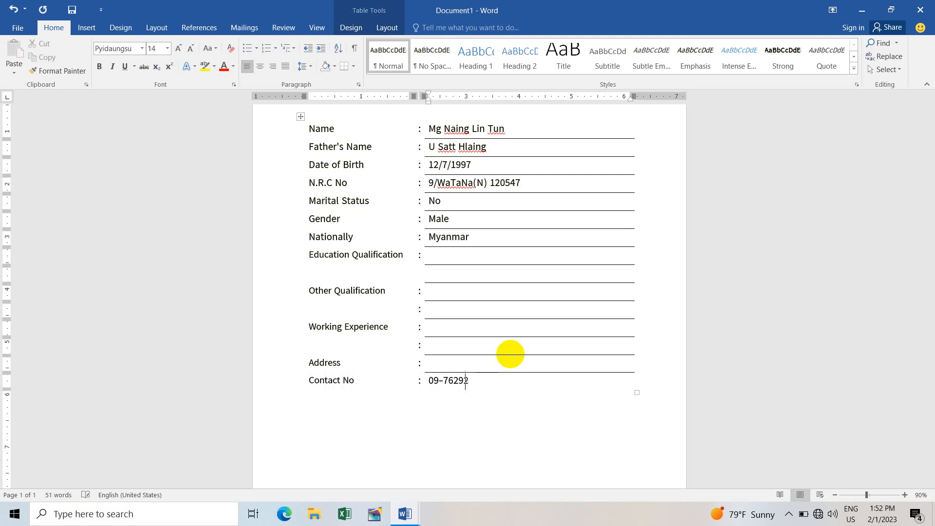
Step: Add an 'Email Address' row with a ':' colon cell and an empty value
key("Tab")
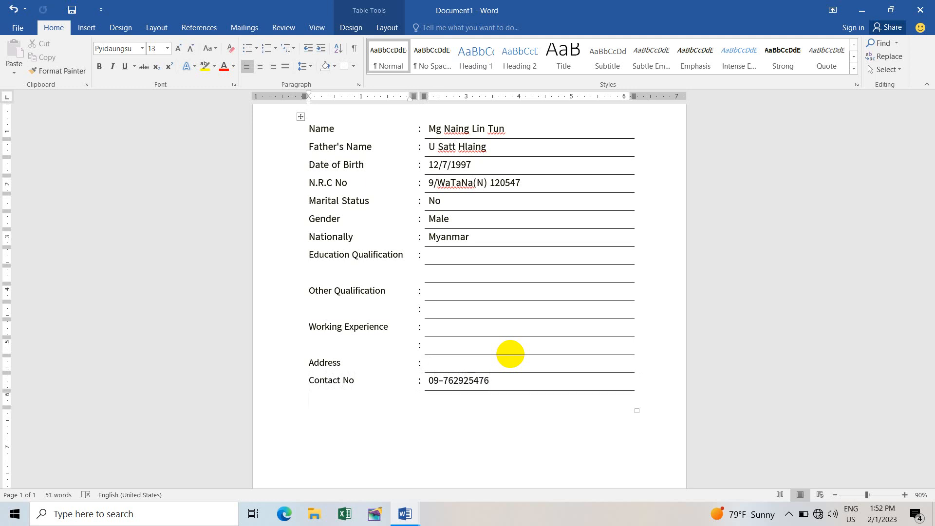
type("Emai")
type("l")
type("com")
key("BackSpace")
key("BackSpace")
key("BackSpace")
type("Address")
key("Tab")
type(":")
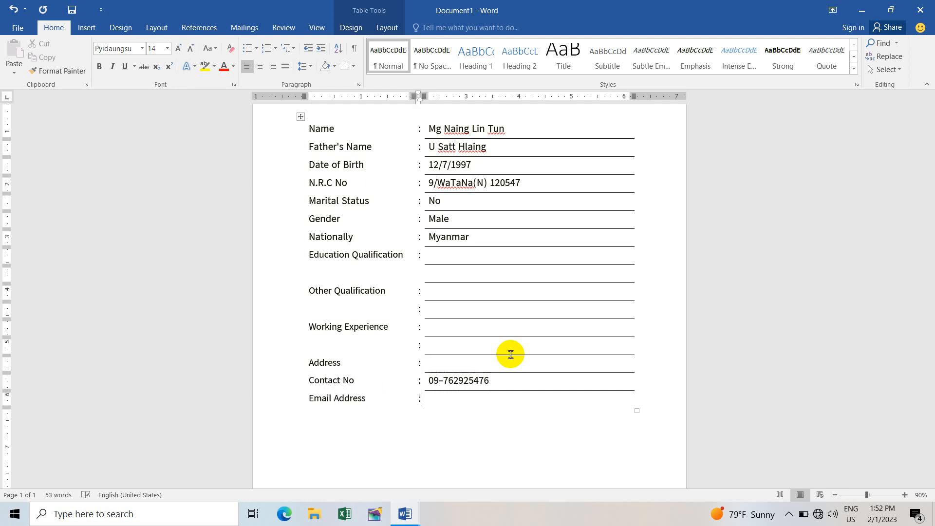
key("Down")
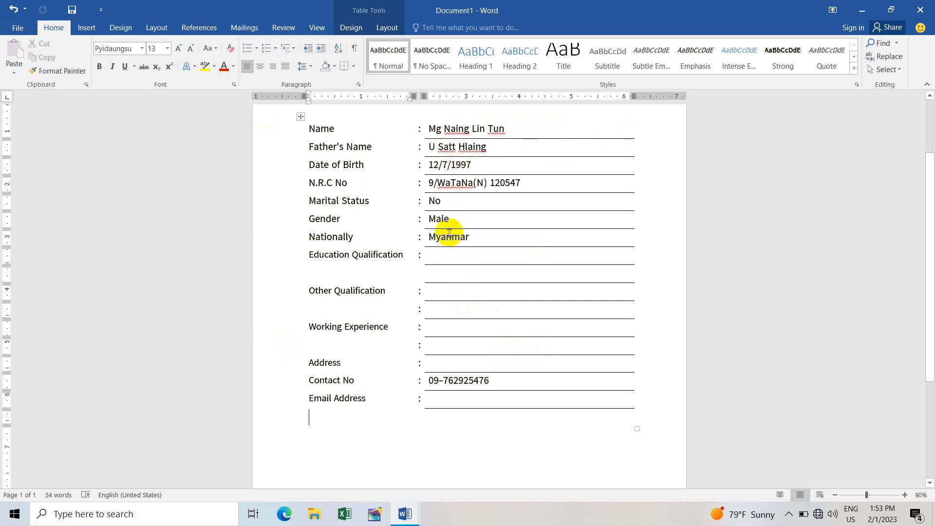
Step: Start an 'Expected Salary' row at the end of the table below Email Address
scroll(445, 234, "up", 2)
scroll(445, 234, "down", 3)
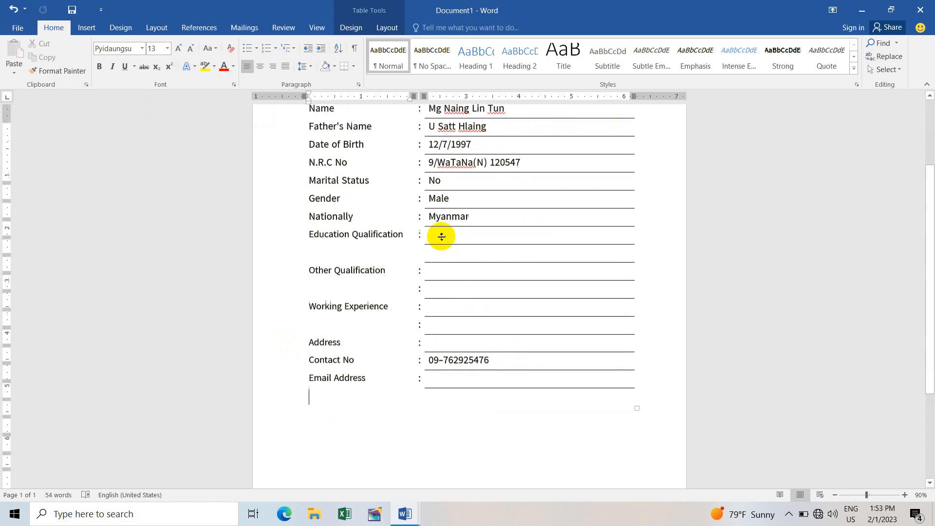
scroll(441, 237, "up", 3)
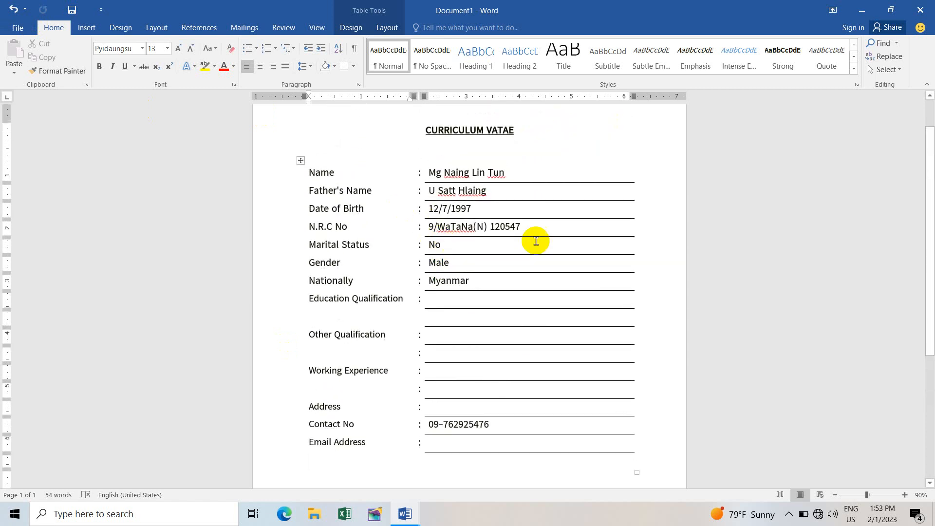
scroll(455, 310, "down", 2)
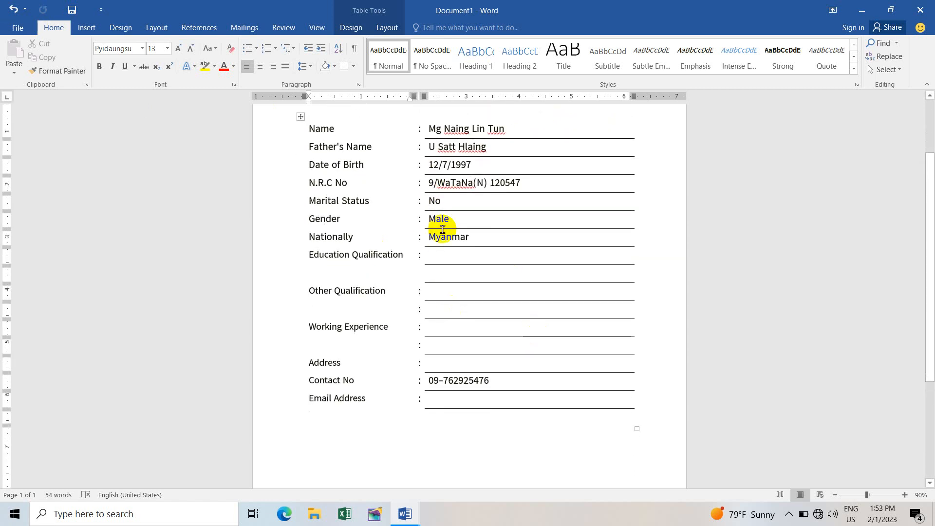
scroll(435, 307, "down", 1)
scroll(435, 307, "down", 1)
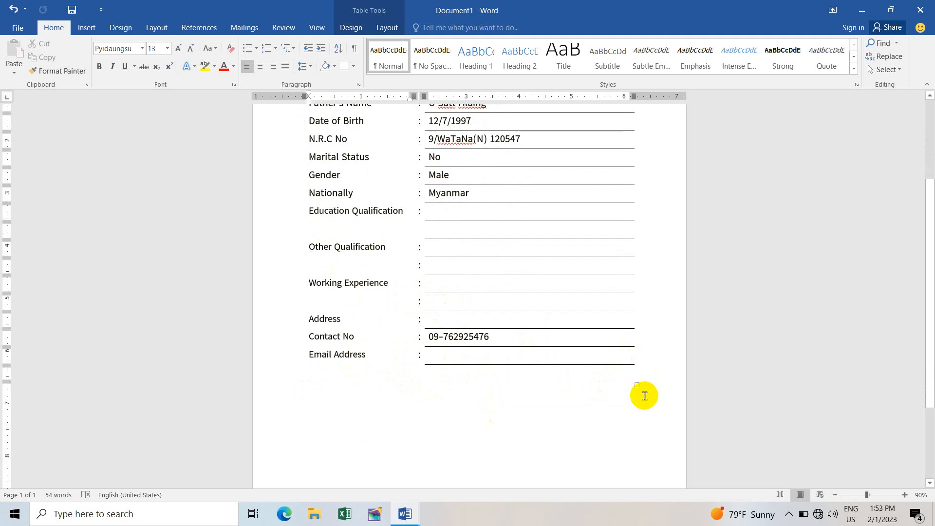
type("Expected Salary :")
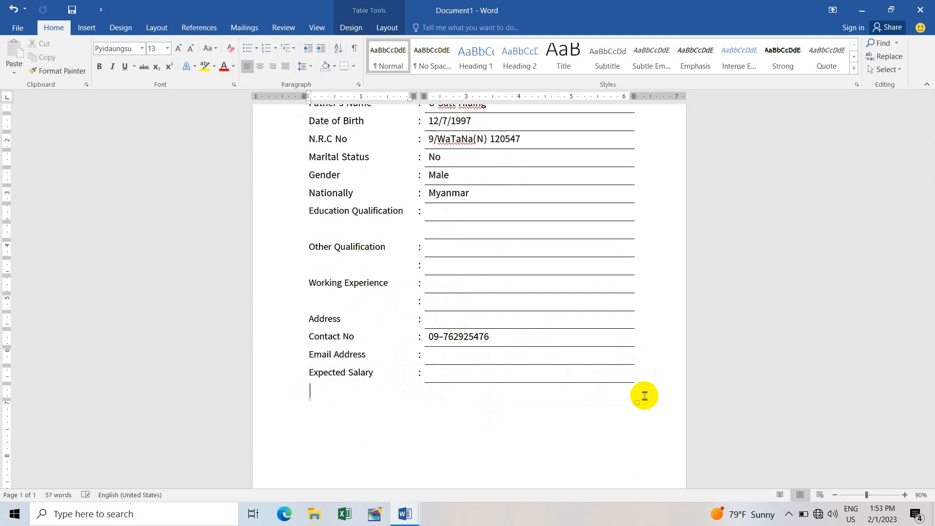
scroll(515, 324, "up", 3)
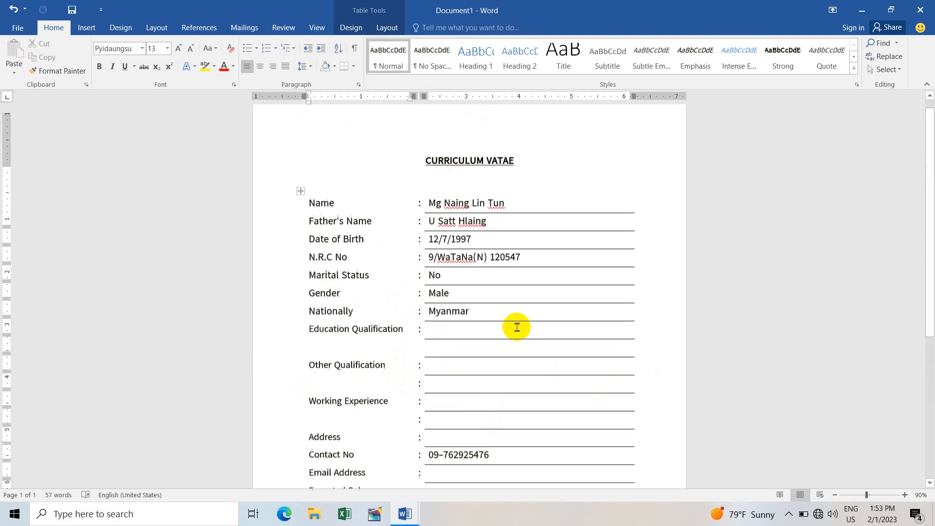
scroll(515, 324, "down", 5)
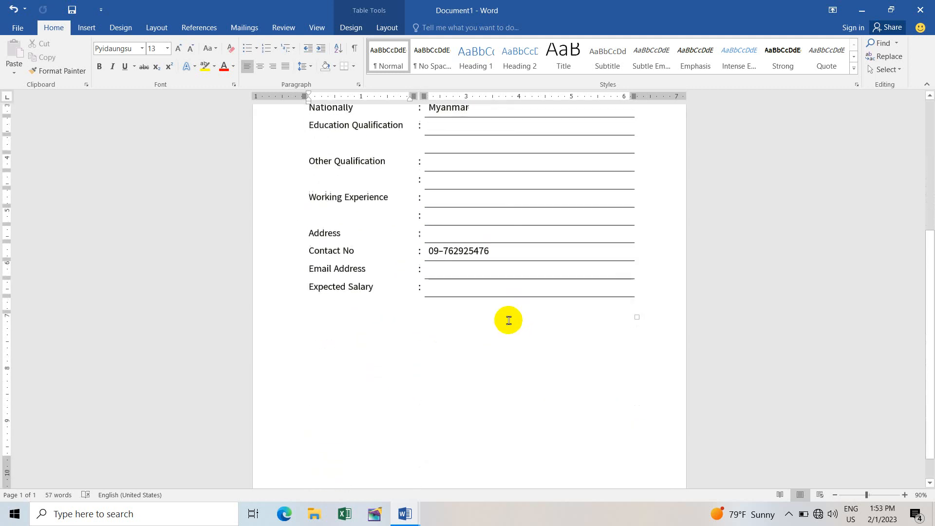
Step: Type 'Signature' right-aligned near the page bottom, well below the form table
double_click(324, 344)
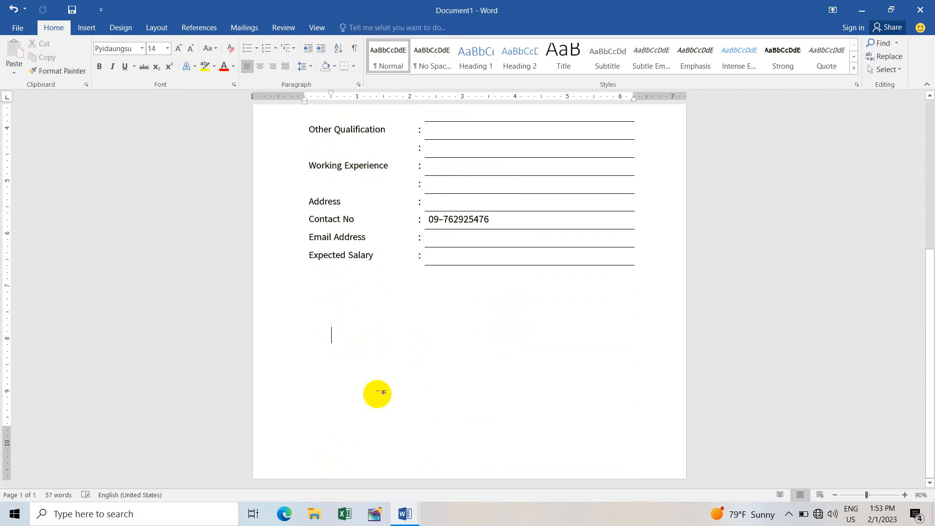
double_click(536, 411)
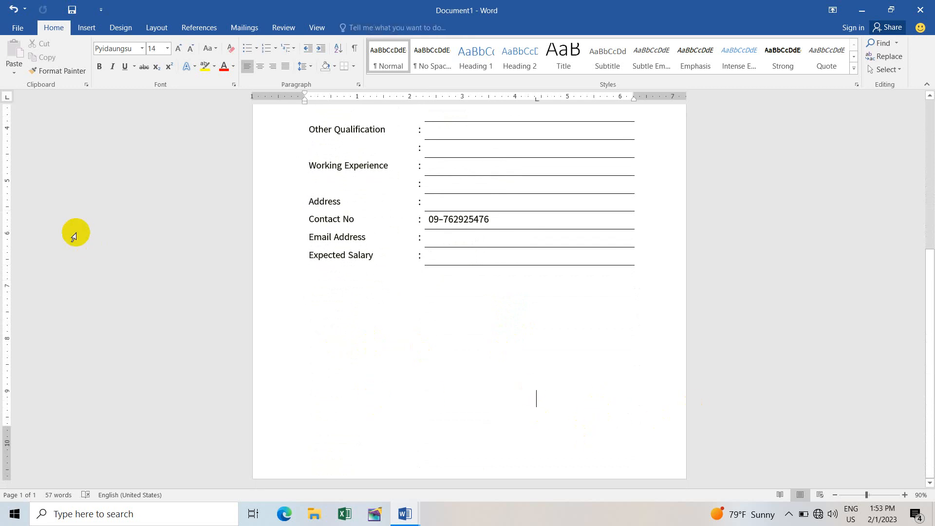
left_click(272, 67)
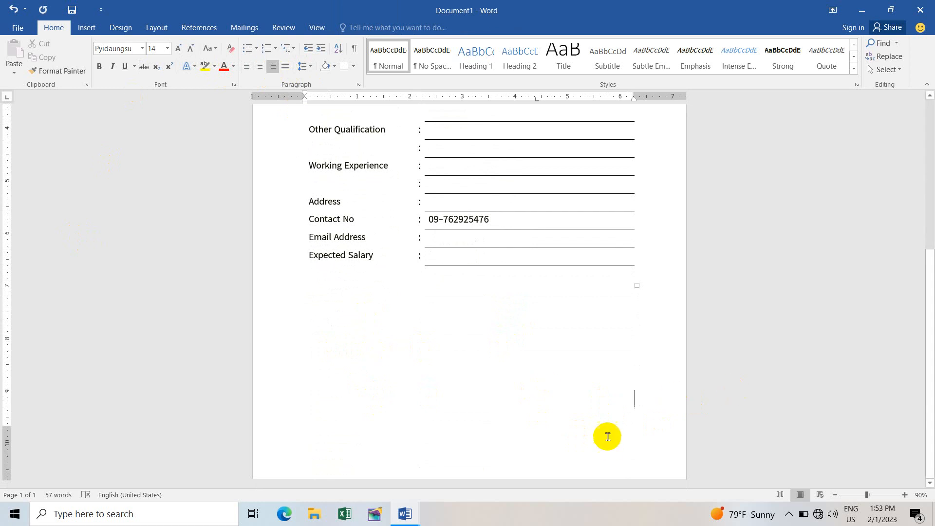
type("Signature")
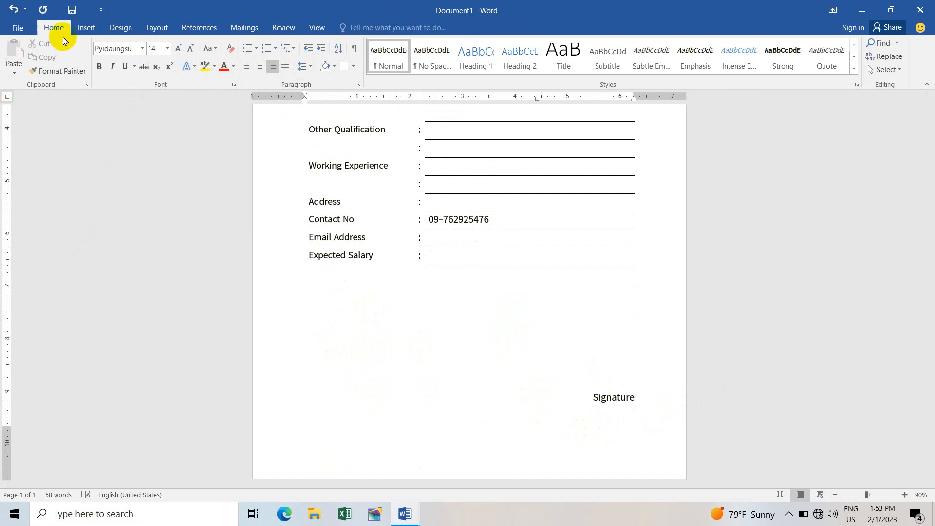
left_click(86, 28)
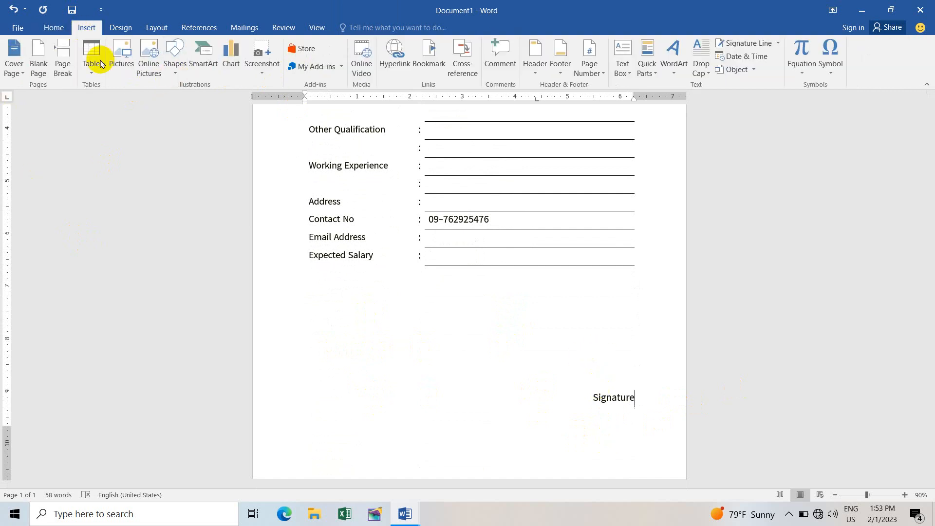
Step: Draw a short horizontal line just above 'Signature' as the signing line
left_click(181, 63)
left_click(180, 102)
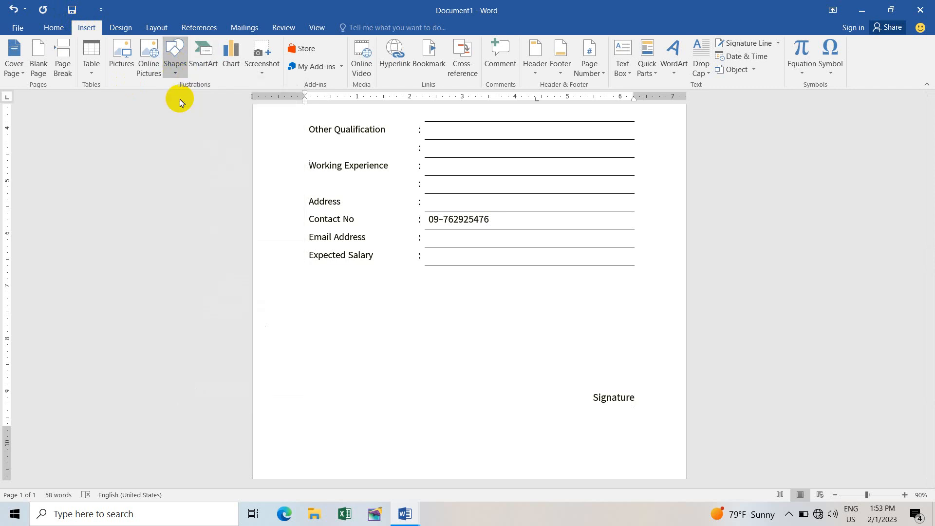
left_click_drag(572, 371, 641, 375)
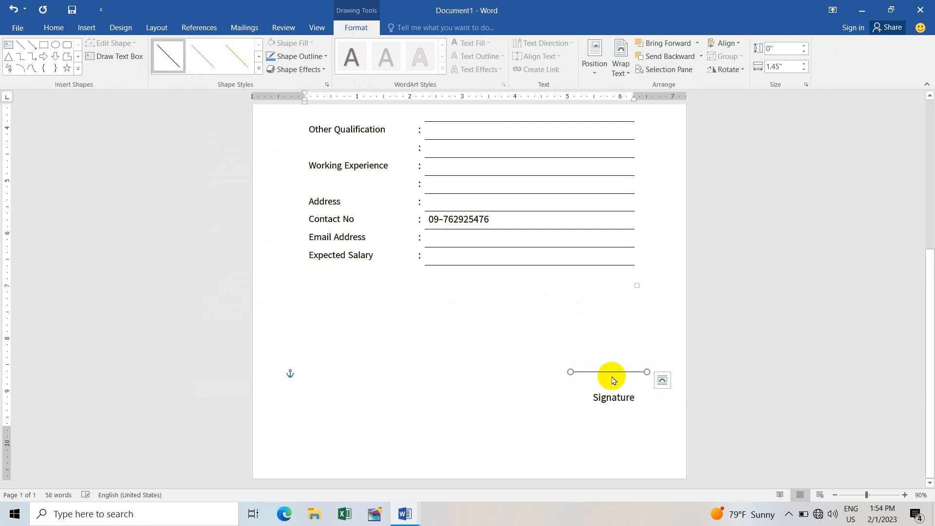
left_click_drag(611, 372, 615, 380)
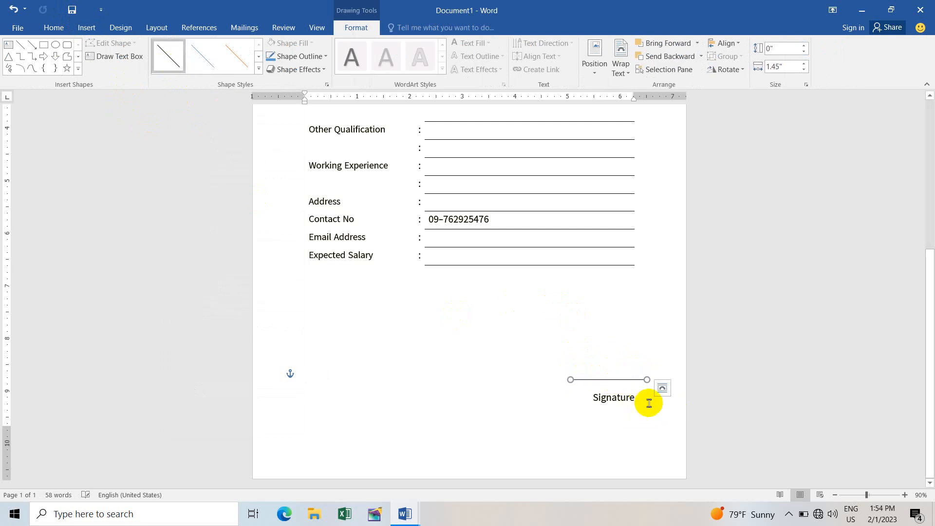
left_click(614, 454)
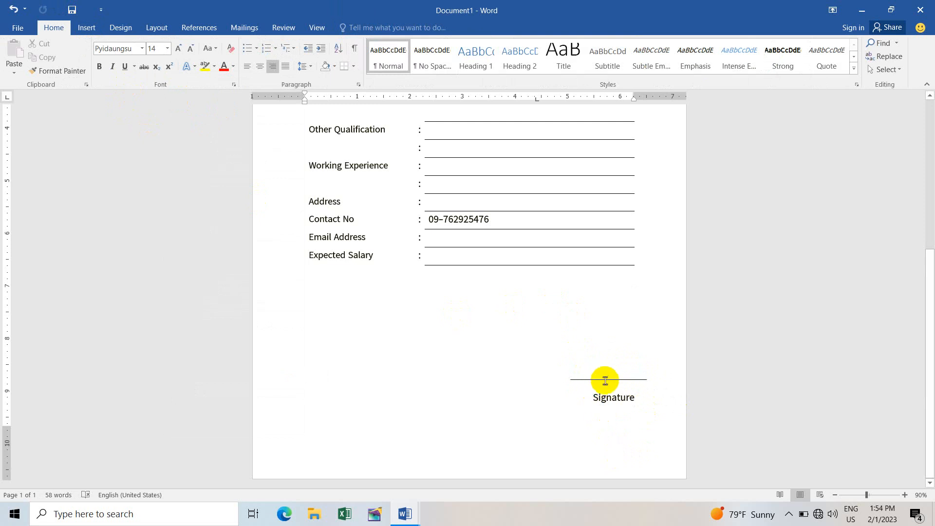
scroll(618, 395, "up", 6)
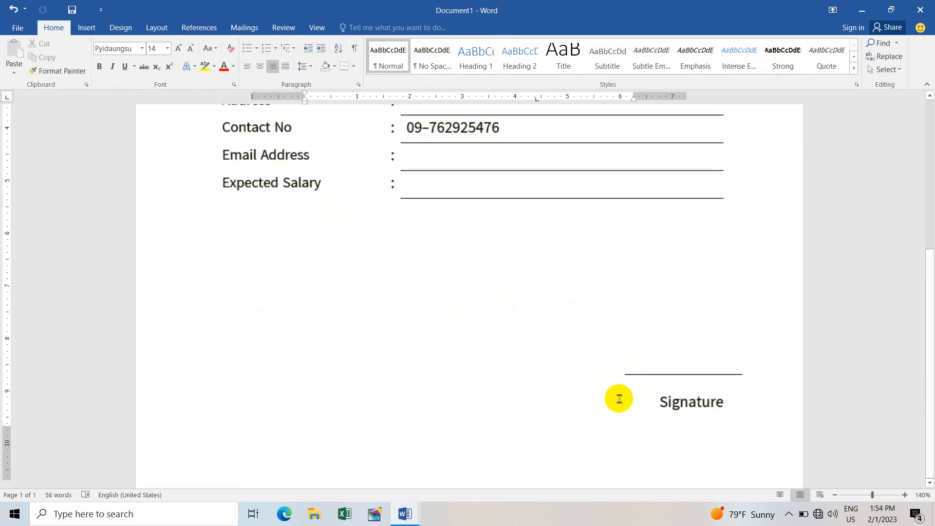
left_click(685, 373)
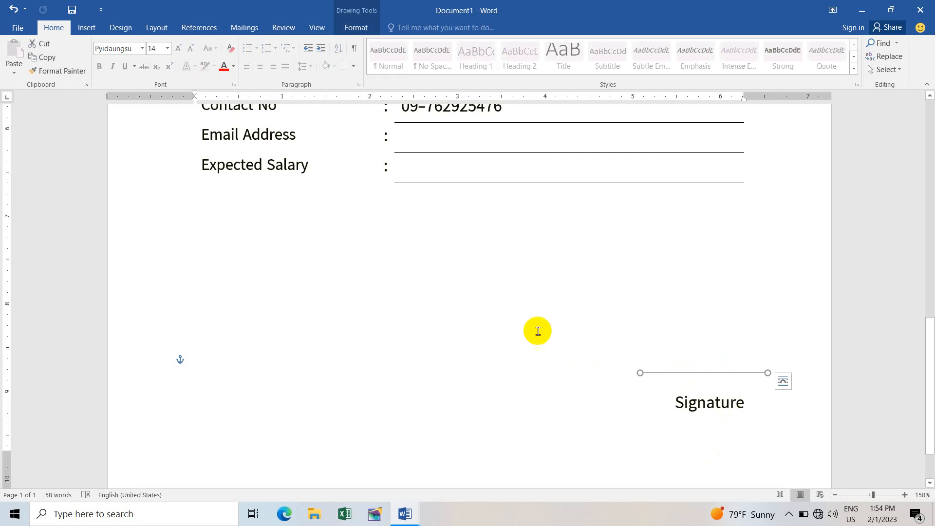
scroll(535, 341, "down", 5)
scroll(536, 358, "down", 4)
scroll(525, 334, "up", 6)
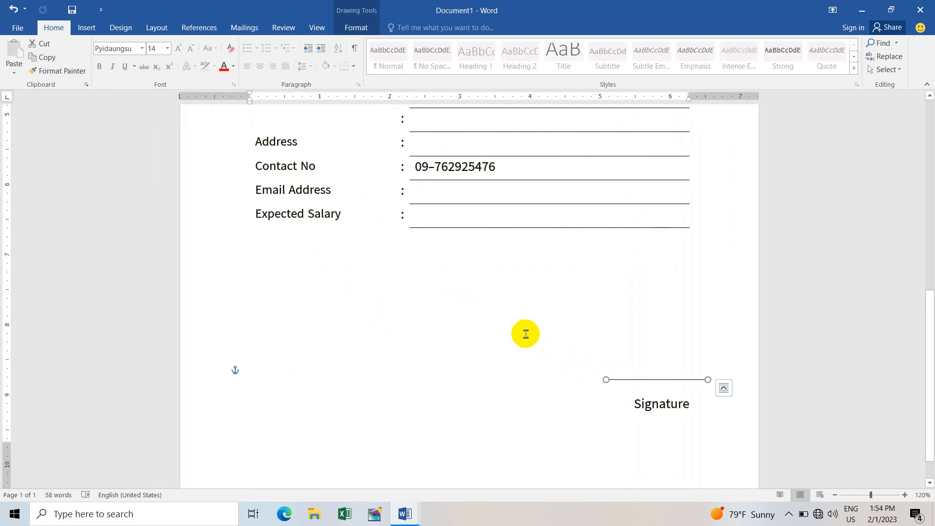
scroll(525, 334, "down", 6)
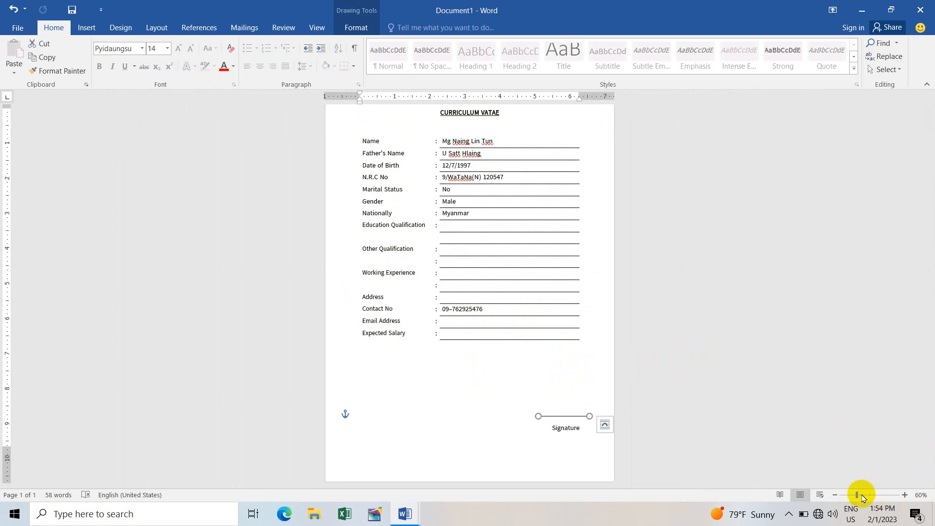
left_click_drag(860, 497, 864, 495)
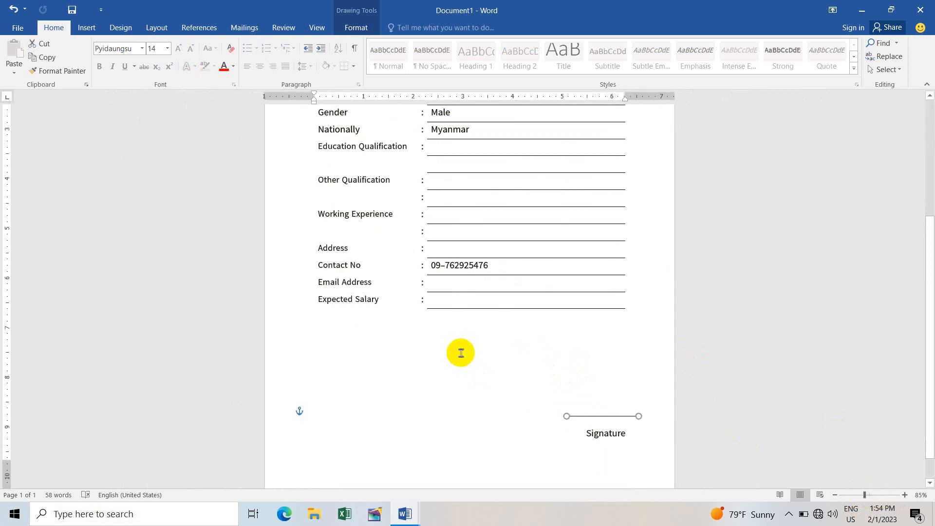
scroll(472, 346, "up", 5)
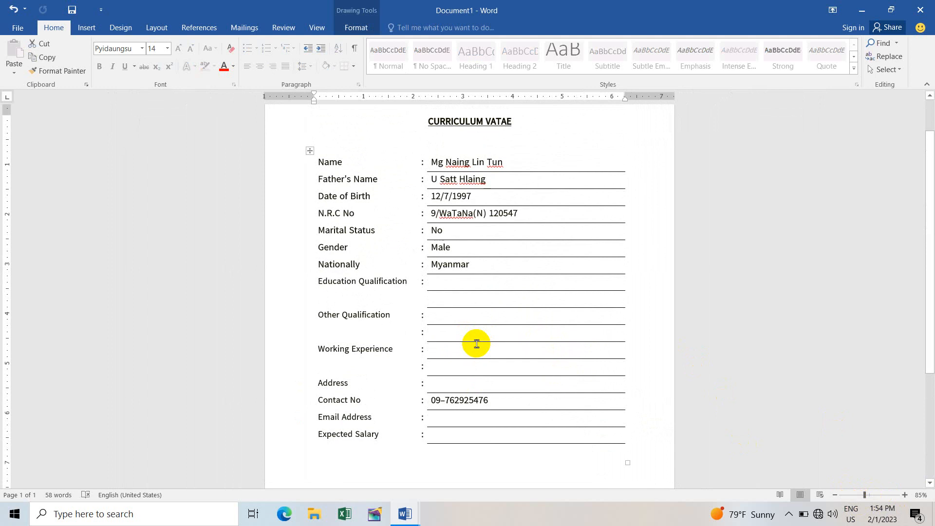
scroll(476, 344, "up", 1)
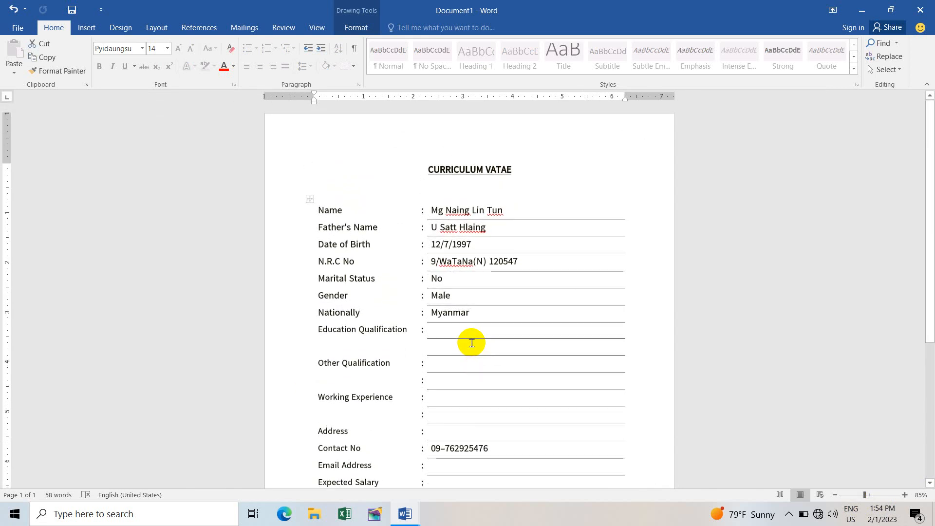
scroll(482, 248, "down", 3)
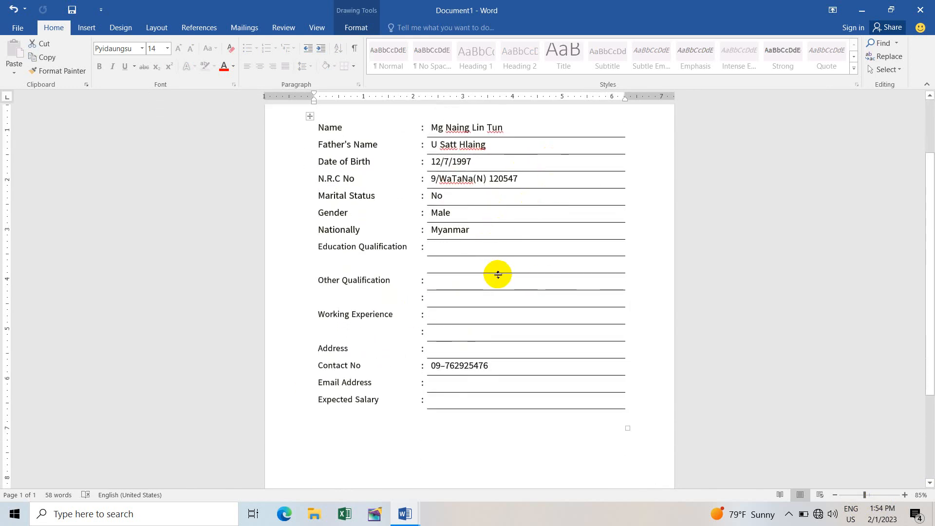
scroll(492, 273, "down", 3)
scroll(461, 363, "up", 1)
left_click(460, 382)
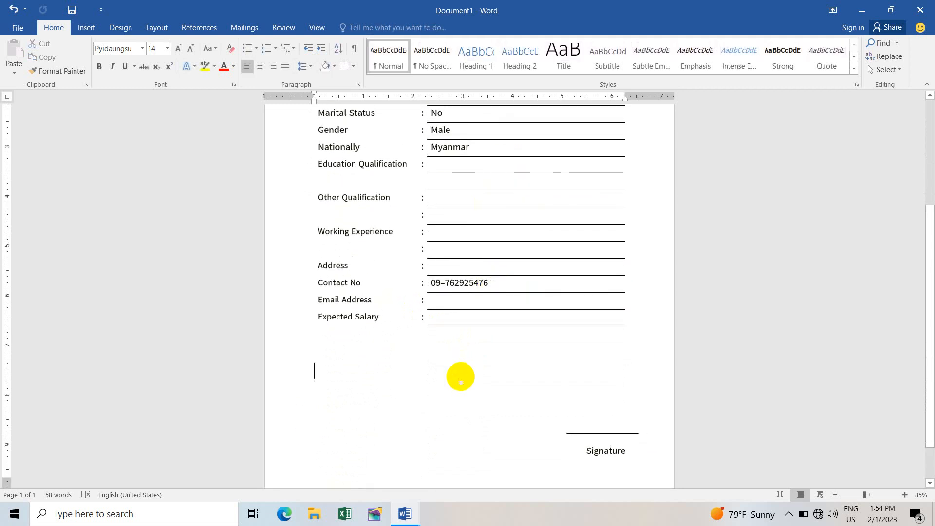
scroll(463, 278, "up", 6)
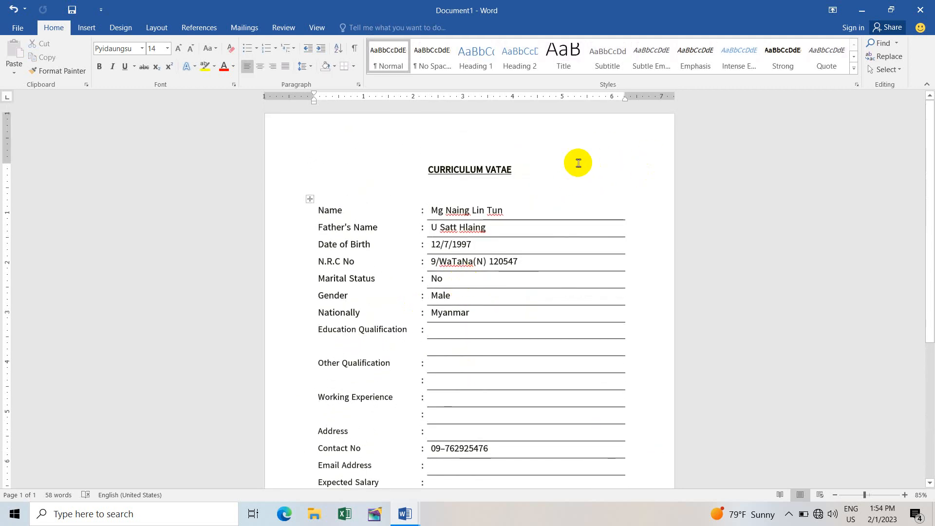
Step: Draw a small rectangle at the top right beside the CURRICULUM VATAE title
left_click(86, 29)
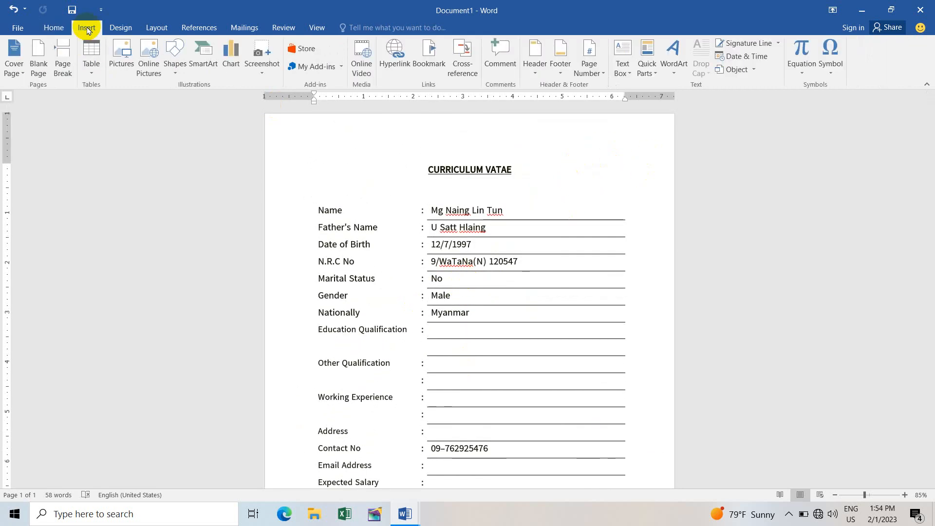
left_click(171, 65)
left_click(209, 96)
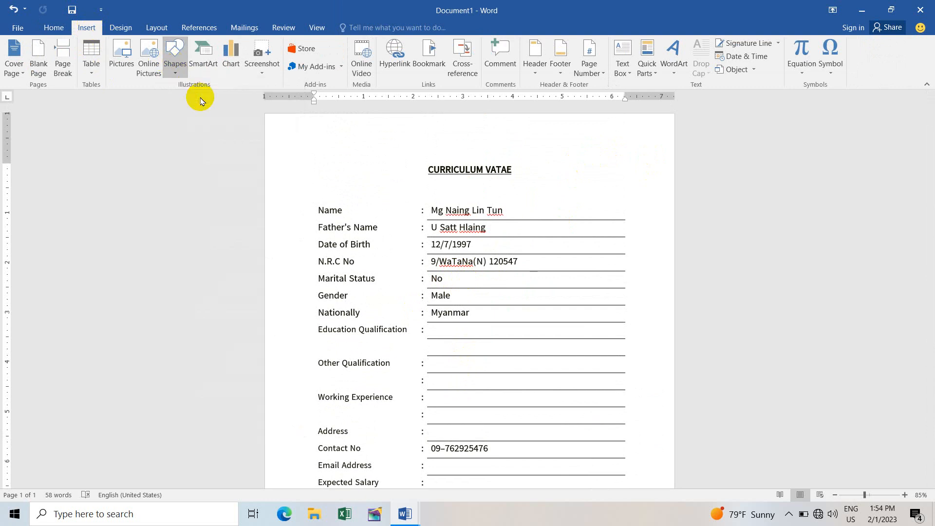
left_click_drag(575, 139, 625, 186)
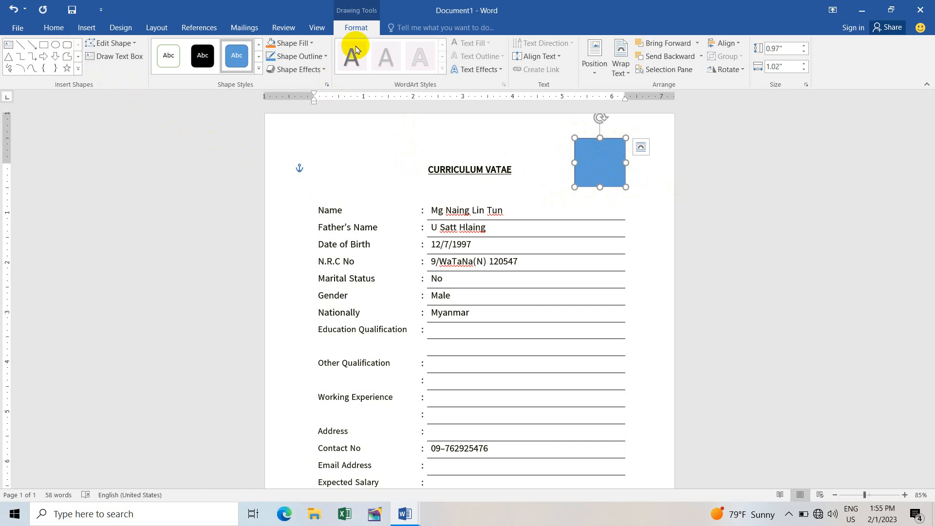
Step: Fill the photo box with chit image.png from Documents > Zapya > Photo > 20211127_1238
left_click(300, 43)
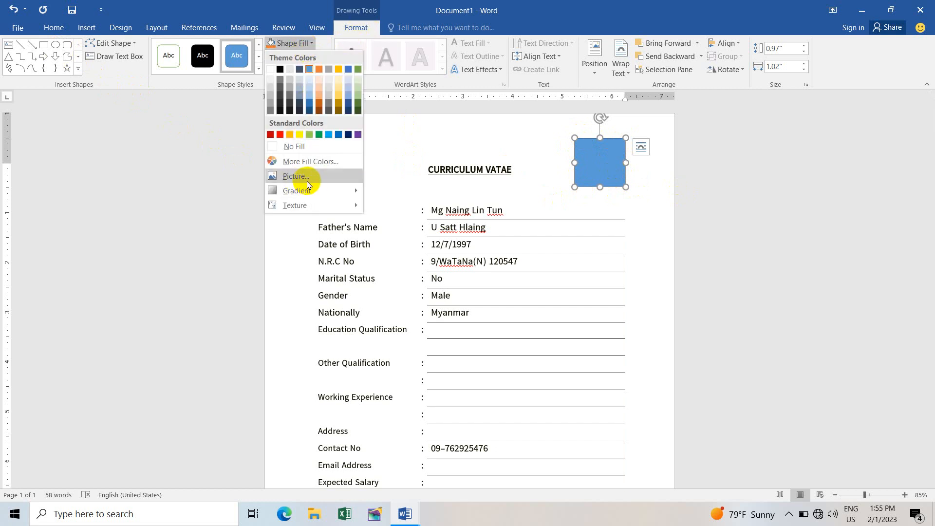
left_click(325, 179)
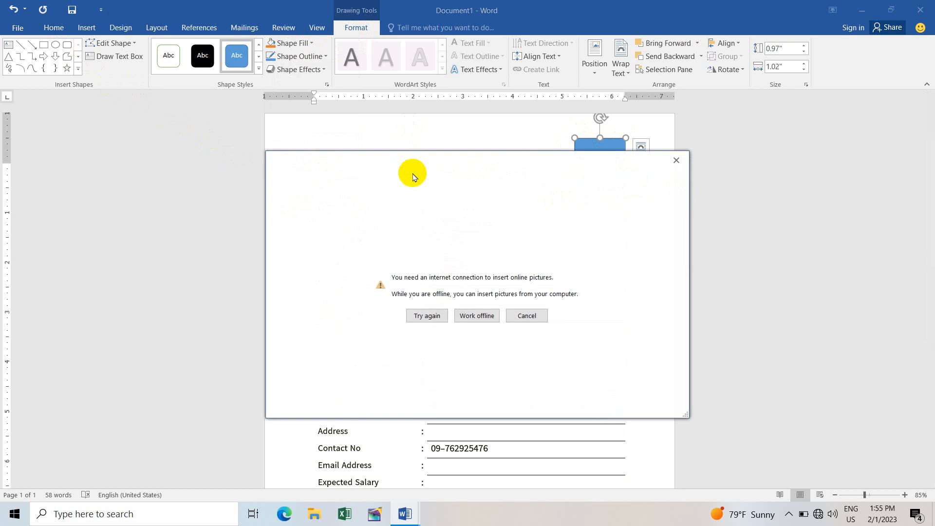
left_click(487, 318)
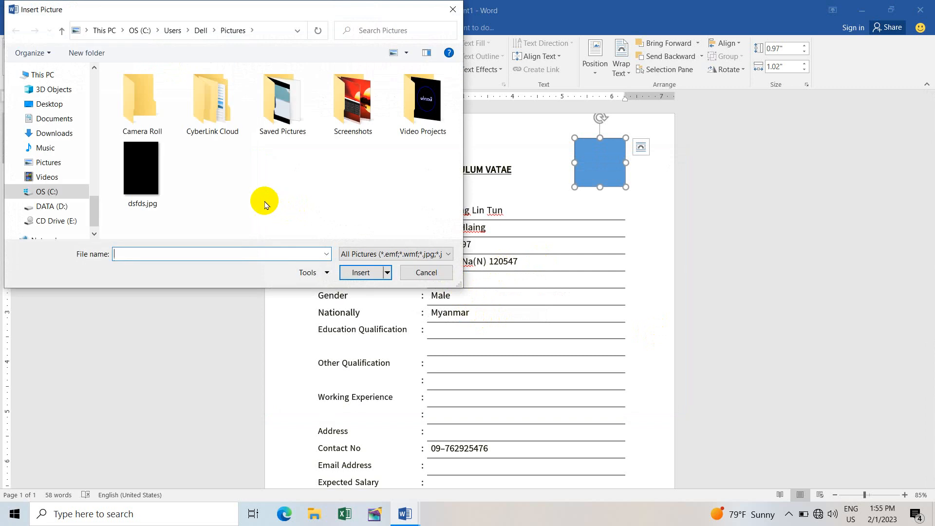
left_click(61, 121)
scroll(175, 161, "down", 3)
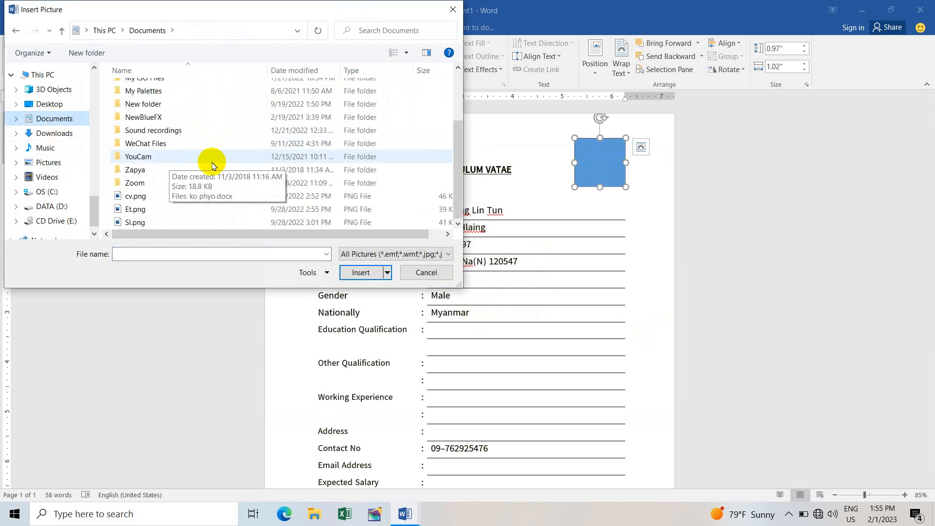
double_click(176, 169)
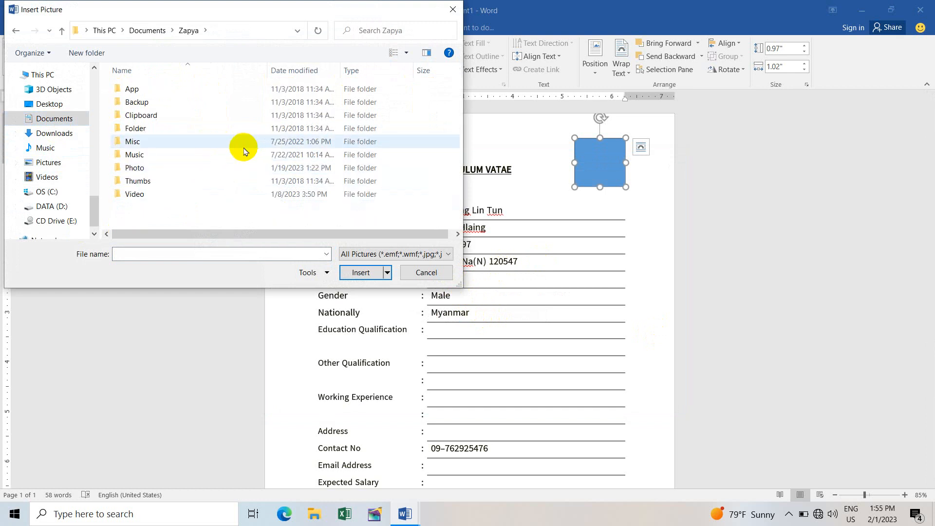
double_click(199, 171)
scroll(181, 160, "down", 3)
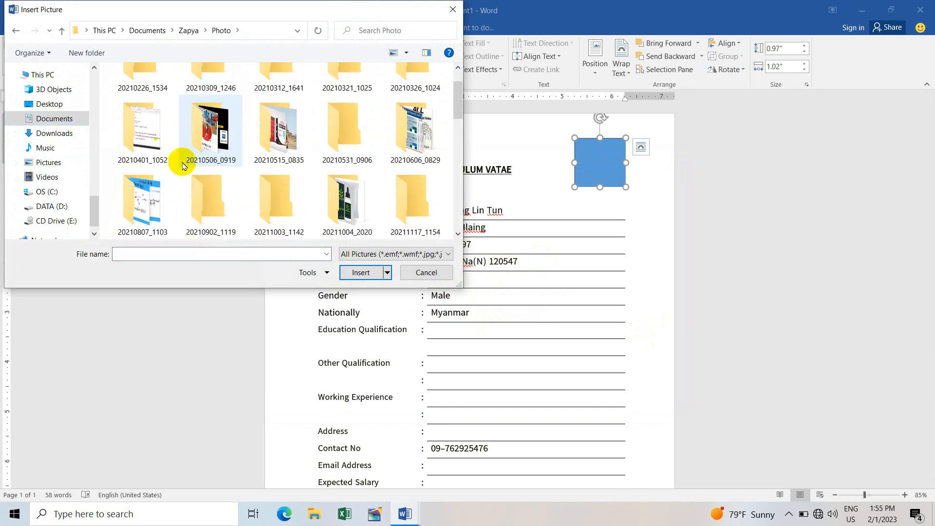
double_click(166, 192)
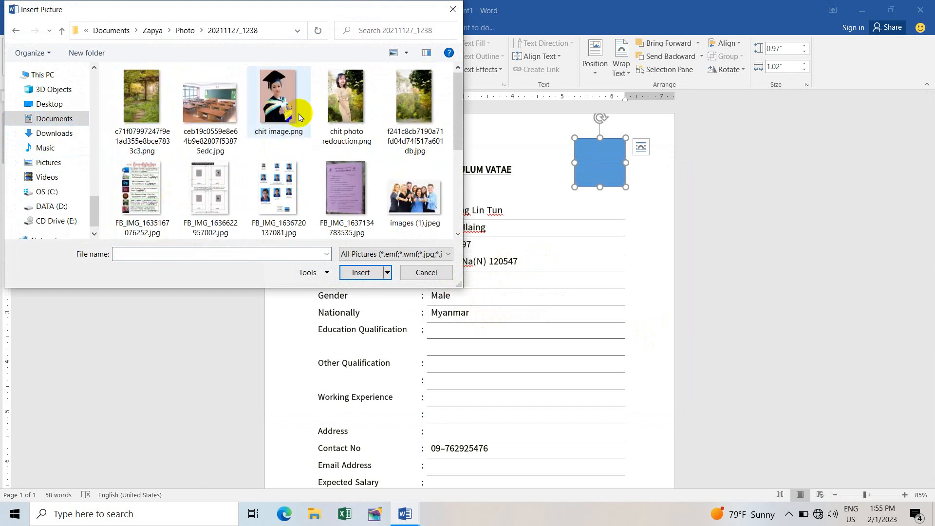
left_click(284, 94)
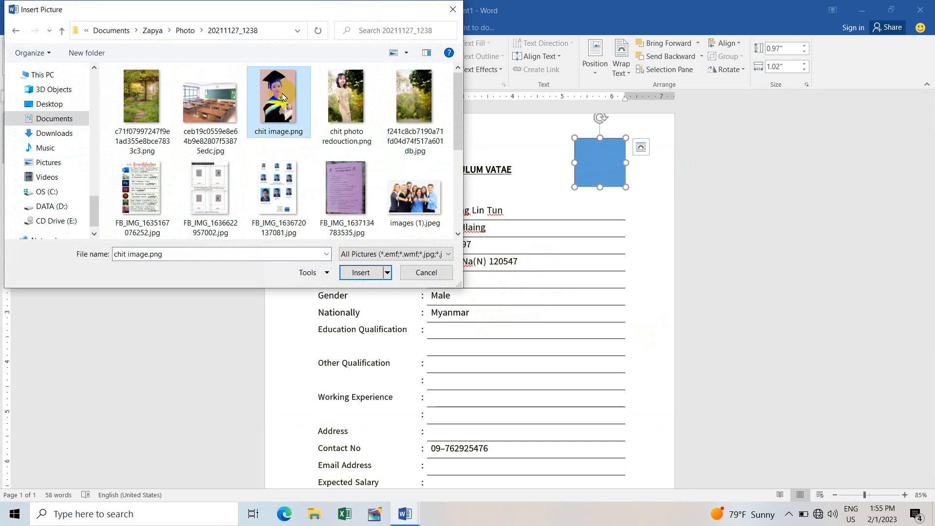
left_click(368, 274)
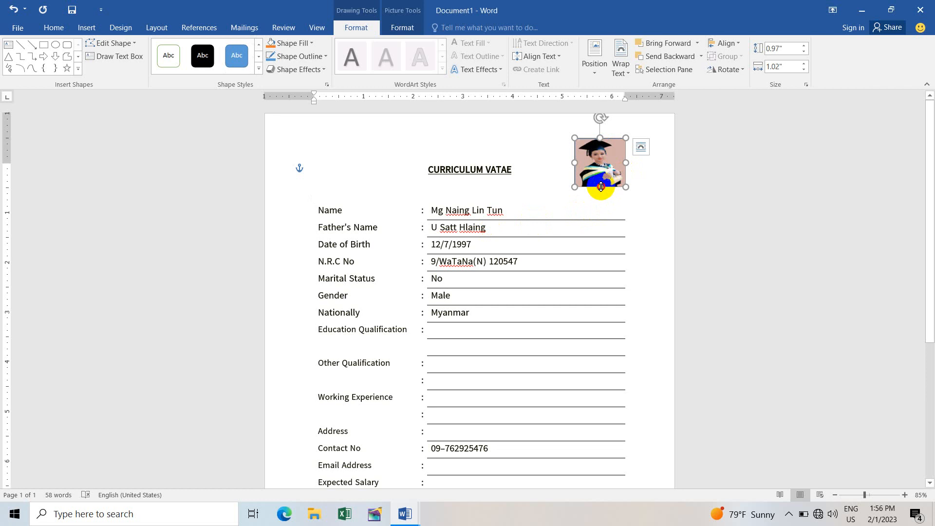
Step: Stretch the photo's bottom edge so it stands 1.1 inches high
left_click_drag(602, 193, 602, 168)
left_click(665, 188)
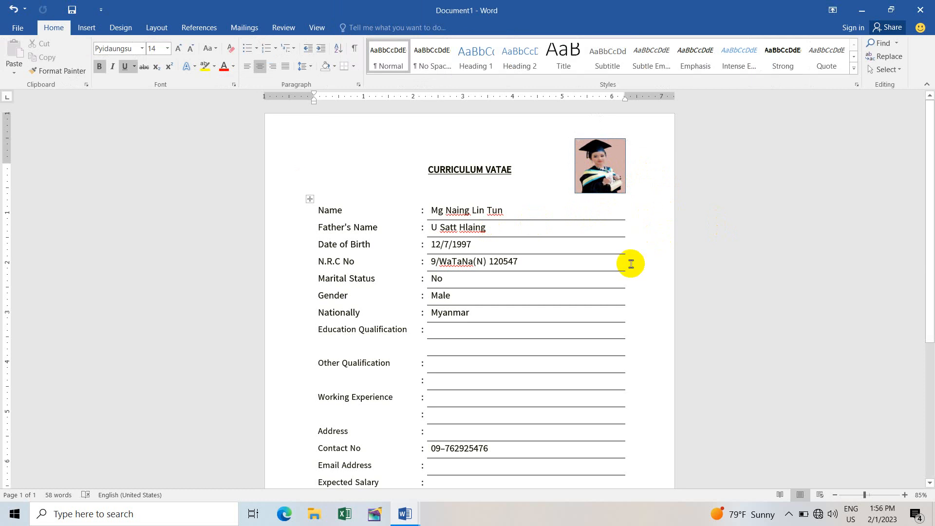
left_click(606, 171)
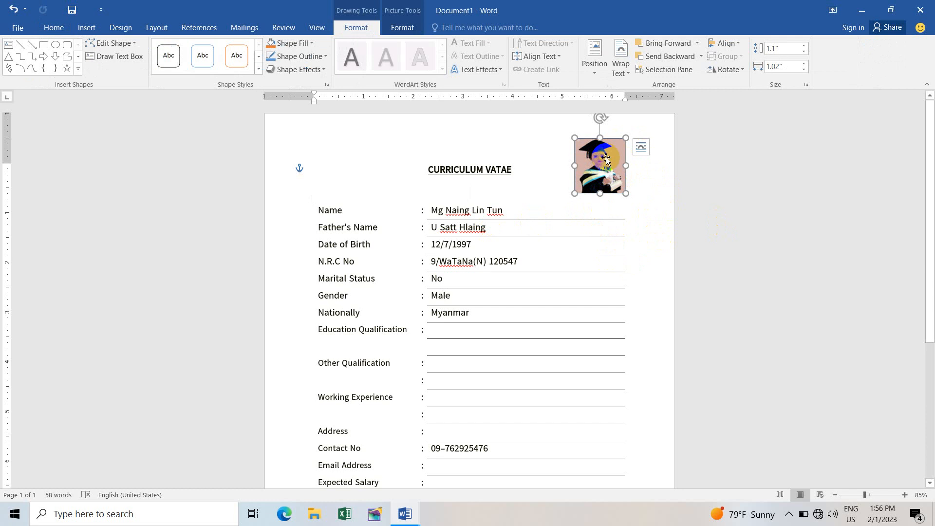
scroll(605, 157, "up", 10)
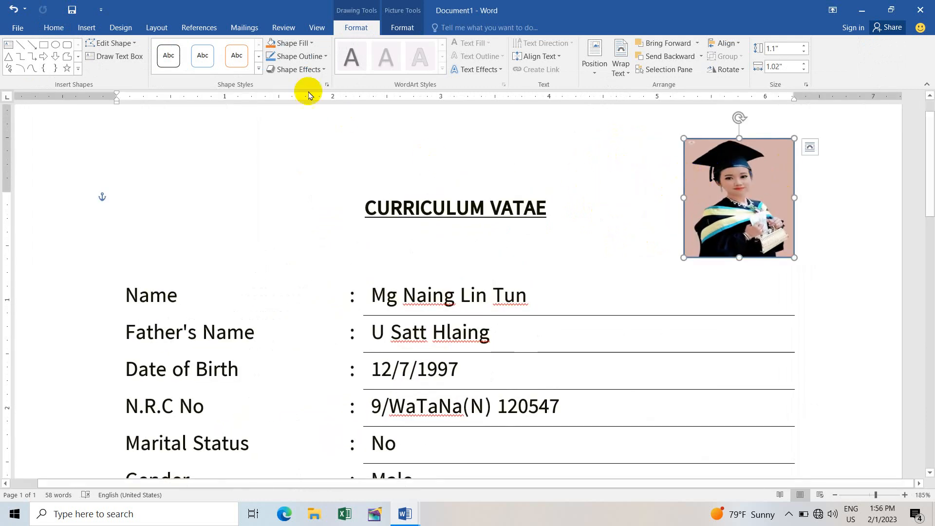
Step: Remove the outline from the graduation photo
left_click(316, 58)
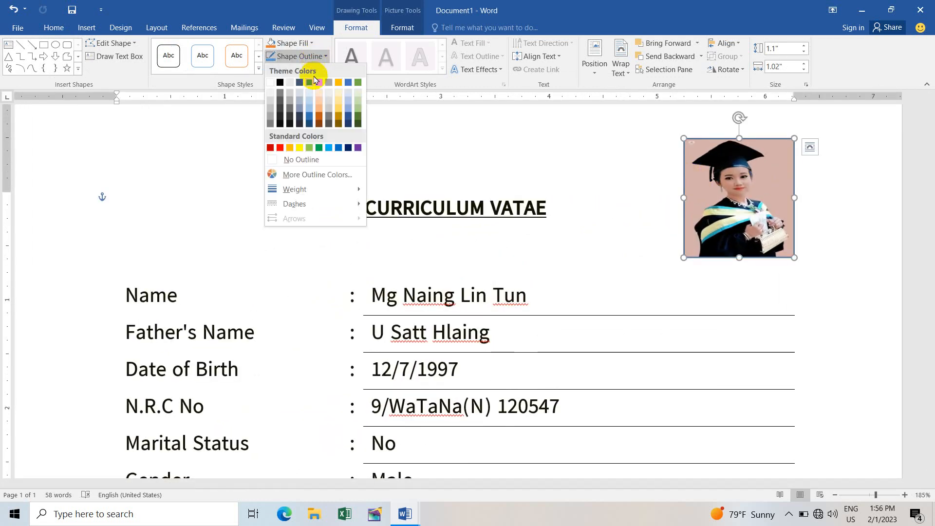
left_click(317, 164)
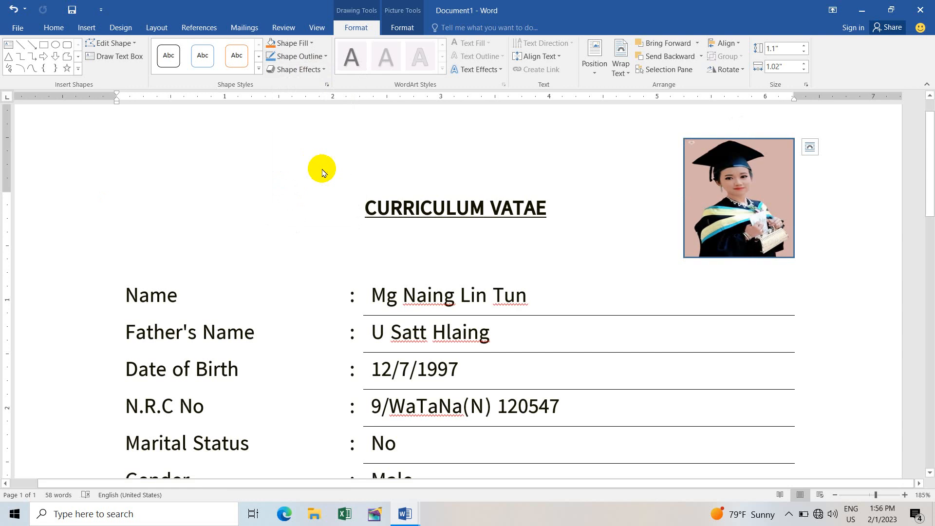
left_click(854, 205)
scroll(573, 220, "down", 8)
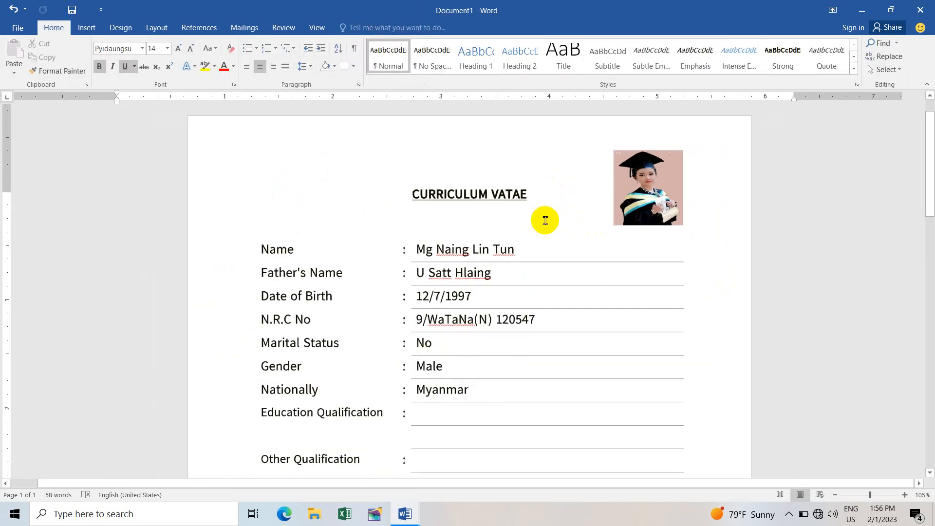
scroll(545, 220, "down", 3)
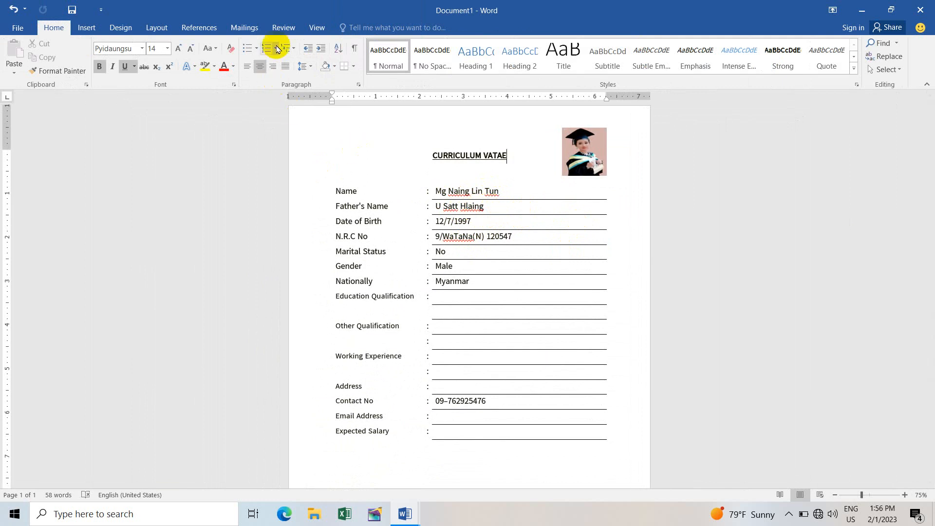
Step: Run Spelling & Grammar, ignoring all flagged names and the N.R.C value
left_click(285, 30)
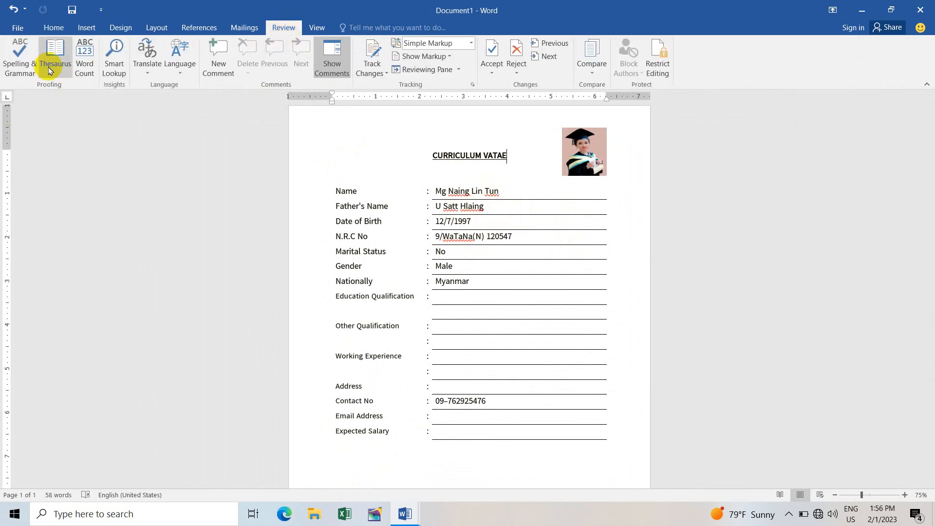
left_click(20, 58)
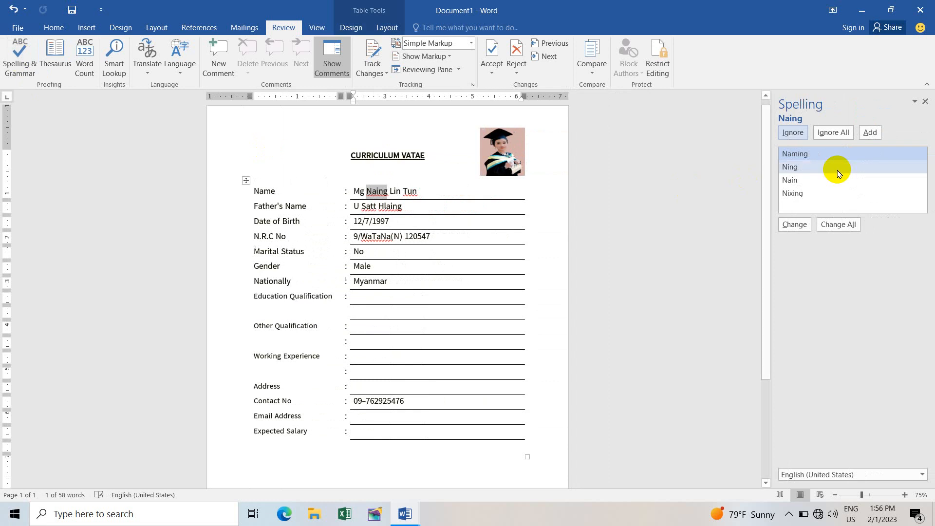
left_click(833, 132)
left_click(833, 133)
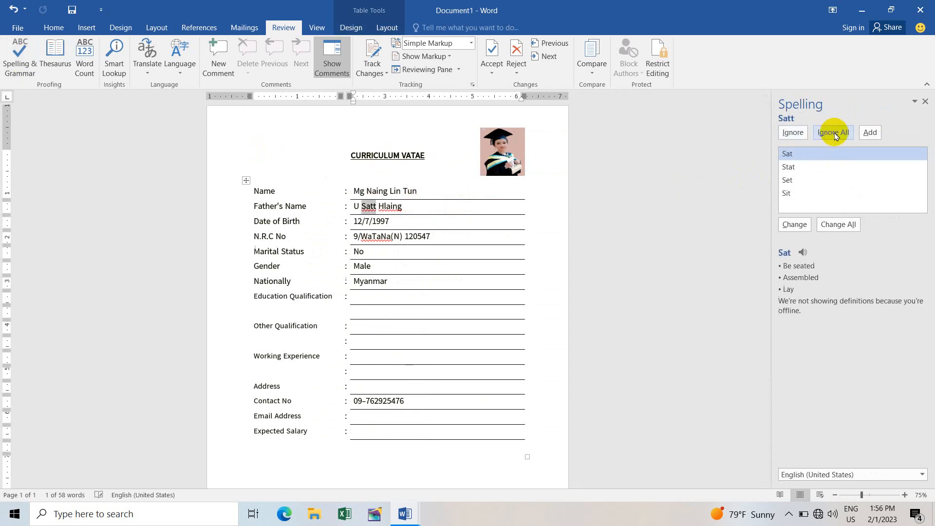
left_click(834, 133)
left_click(834, 133)
left_click(834, 133)
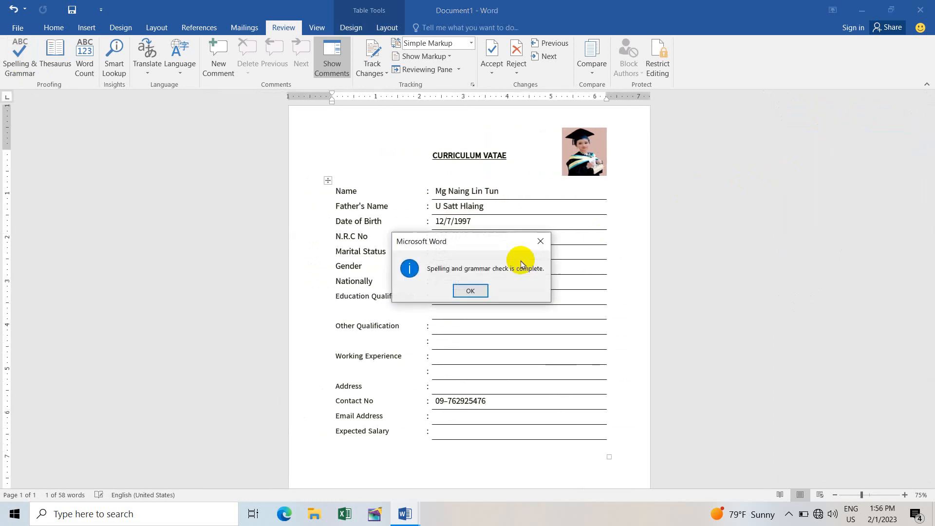
left_click(470, 291)
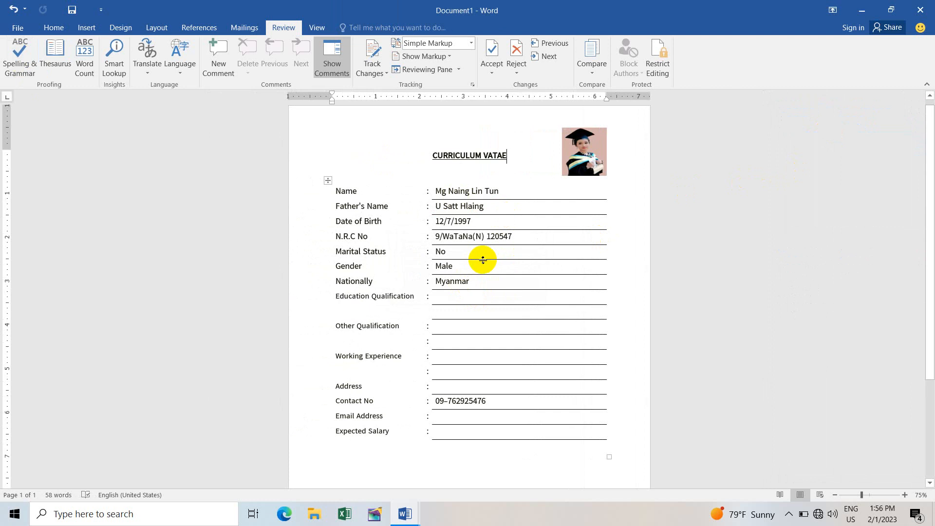
scroll(490, 262, "down", 3)
scroll(495, 265, "up", 4)
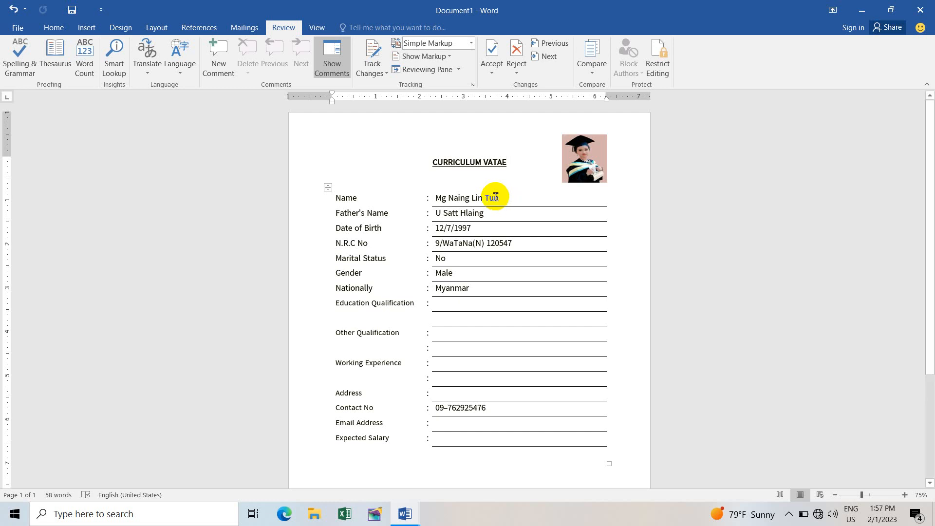
scroll(496, 195, "up", 3, "ctrl")
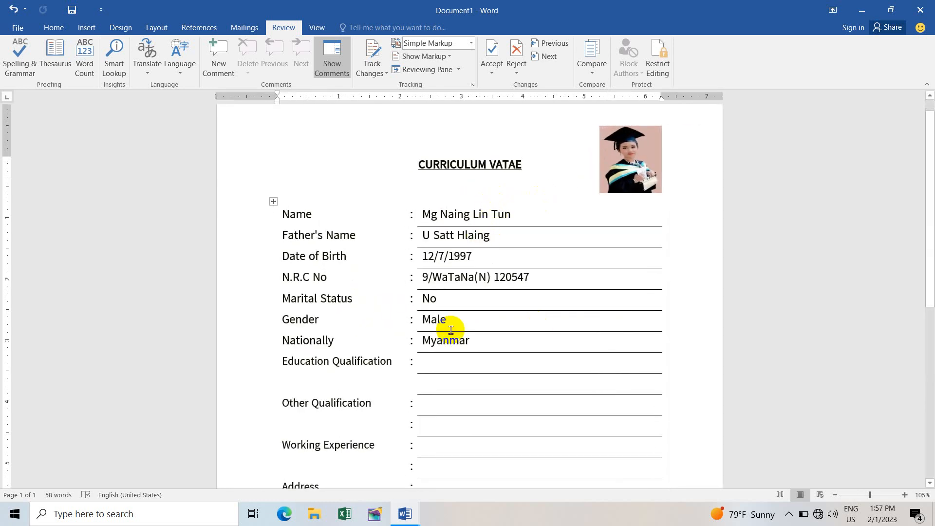